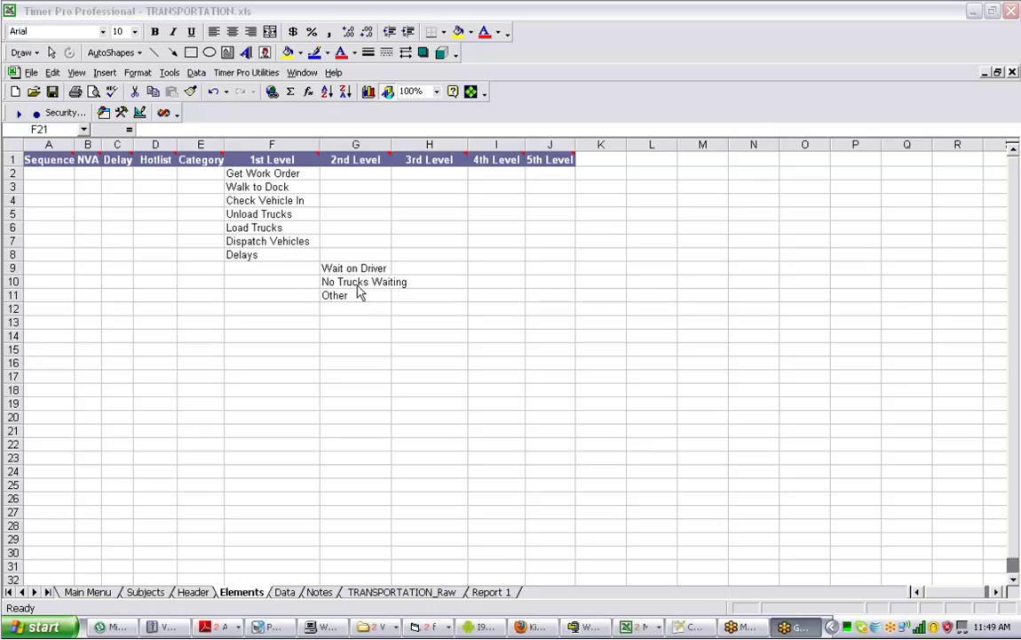
# Switch to the mirrored phone's data collection screen and look at the elements inside the Delays group.
pyautogui.click(480, 626)
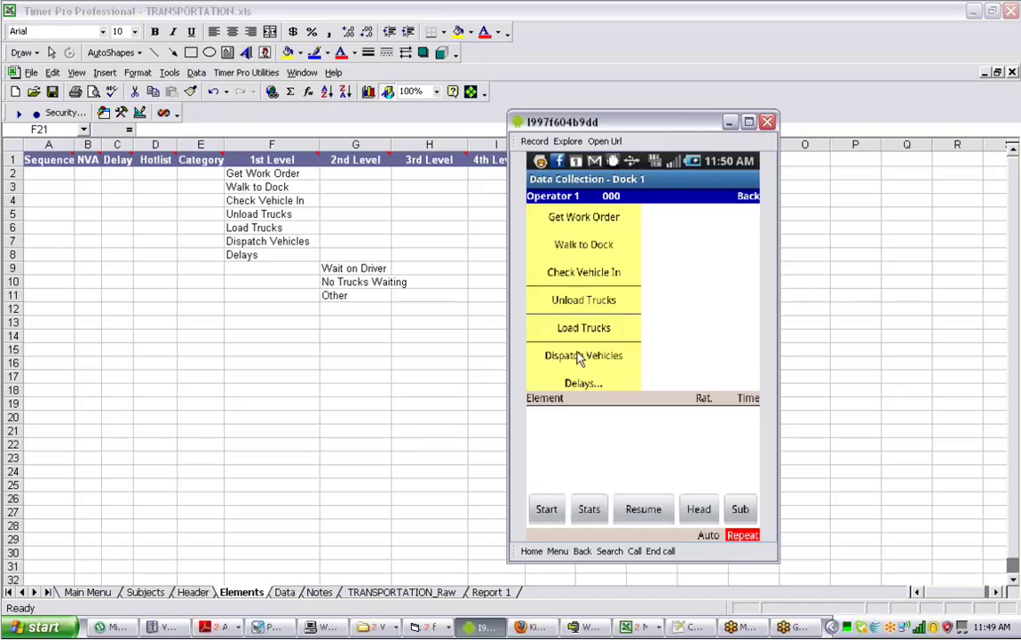
pyautogui.click(620, 385)
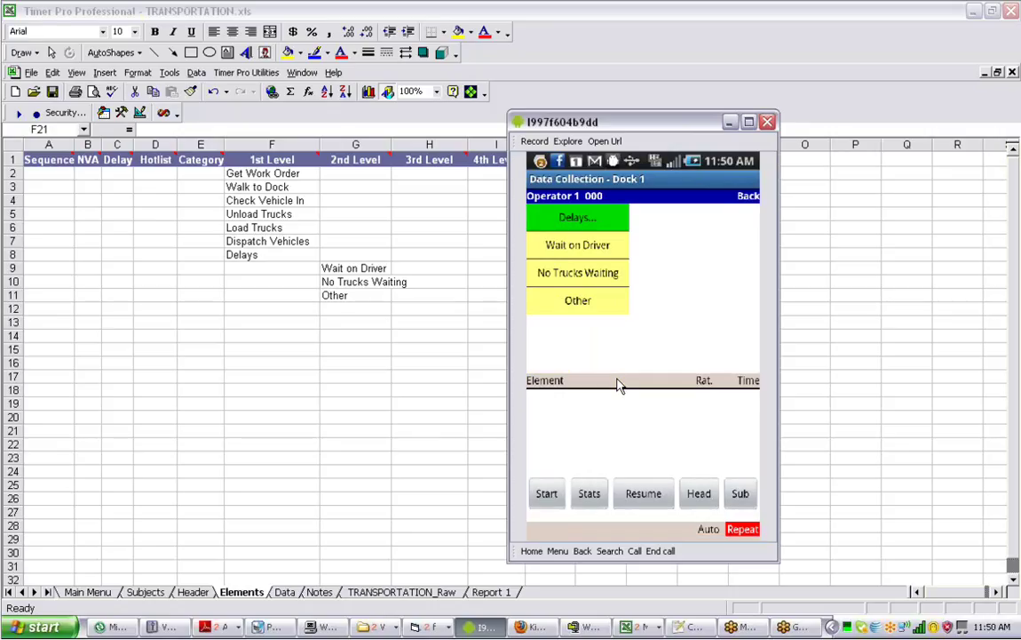
pyautogui.click(618, 311)
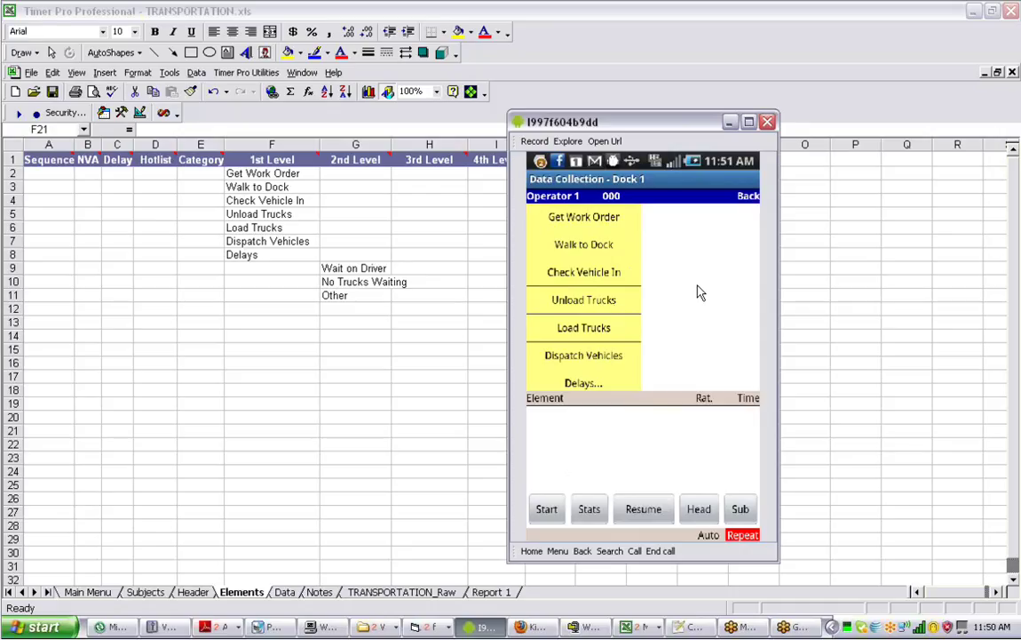
# Start the Dock 1 study and time Get Work Order, Walk to Dock and Check Vehicle In, continuing into Unload Trucks.
pyautogui.click(547, 512)
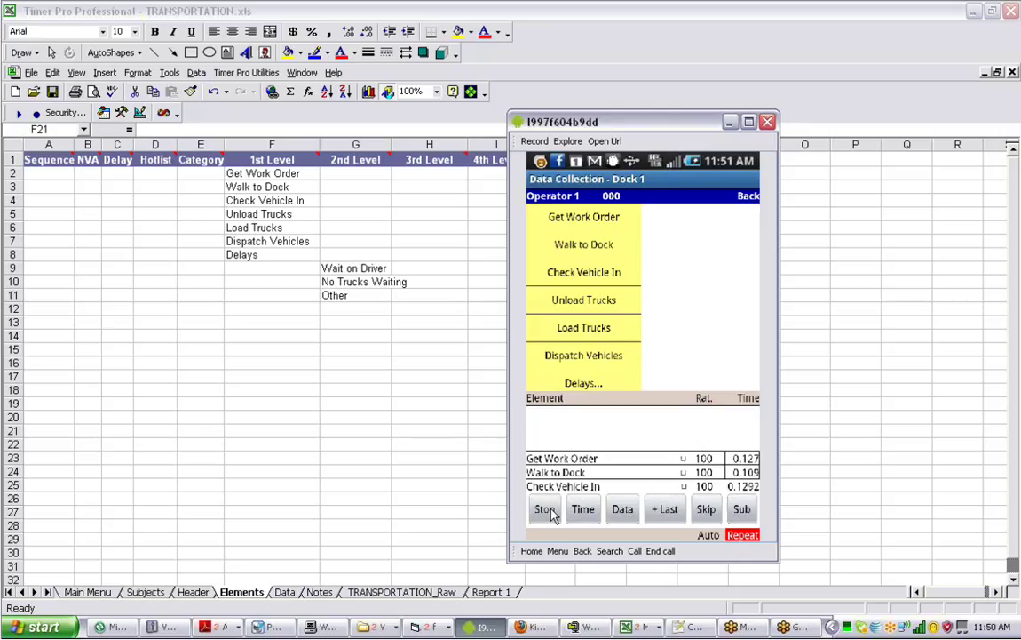
pyautogui.click(547, 511)
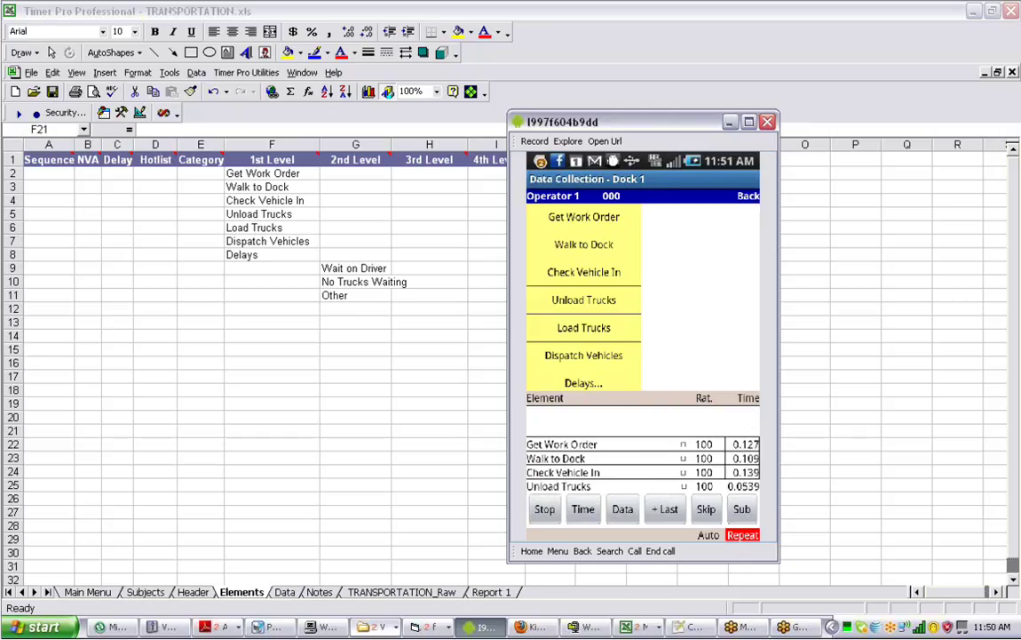
# Review the Data sheet's field lists in the workbook, and open the data entry form for Unload Trucks on the phone.
pyautogui.click(284, 591)
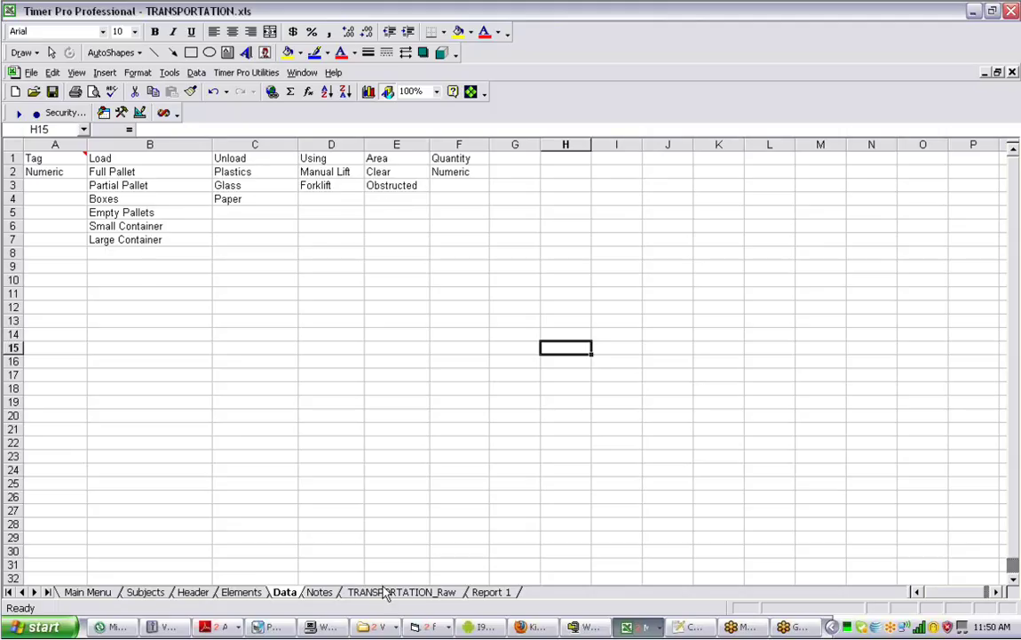
pyautogui.click(484, 627)
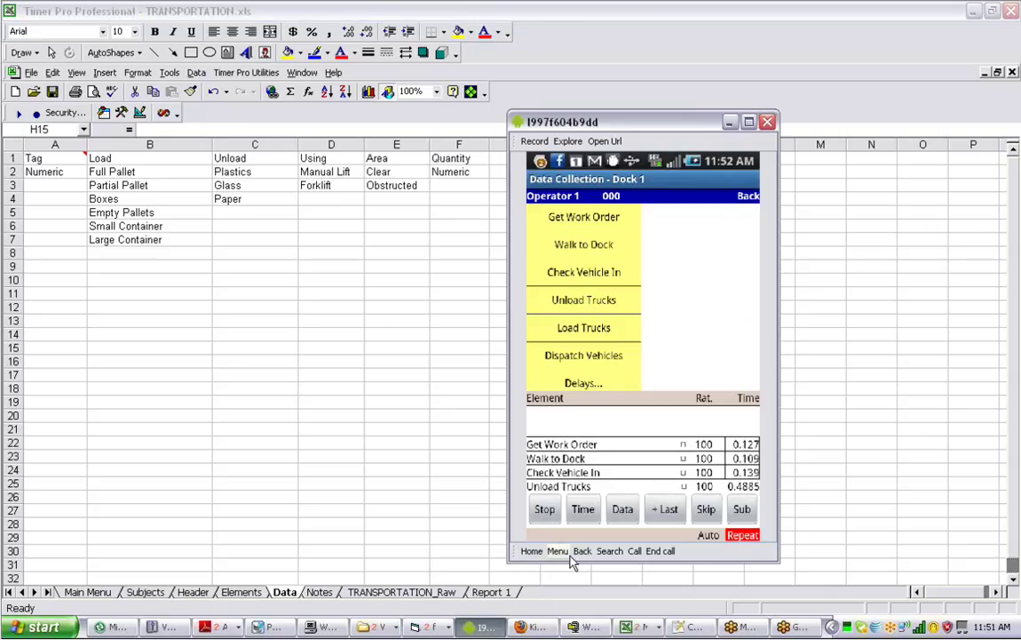
pyautogui.click(621, 509)
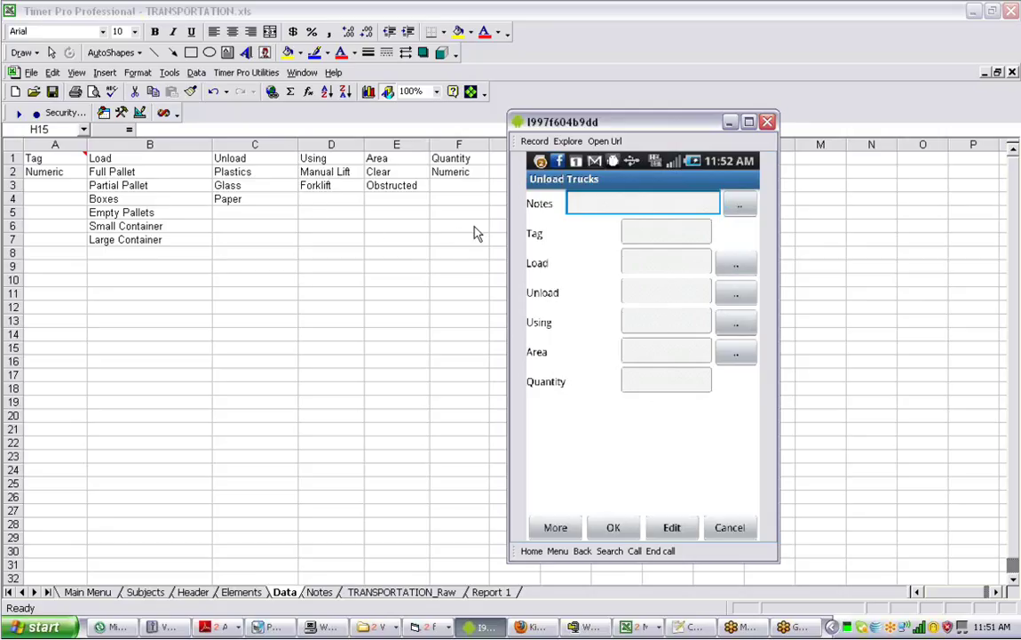
# Enter 368 as the Tag and choose Full Pallet as the Load for the Unload Trucks element.
pyautogui.click(654, 235)
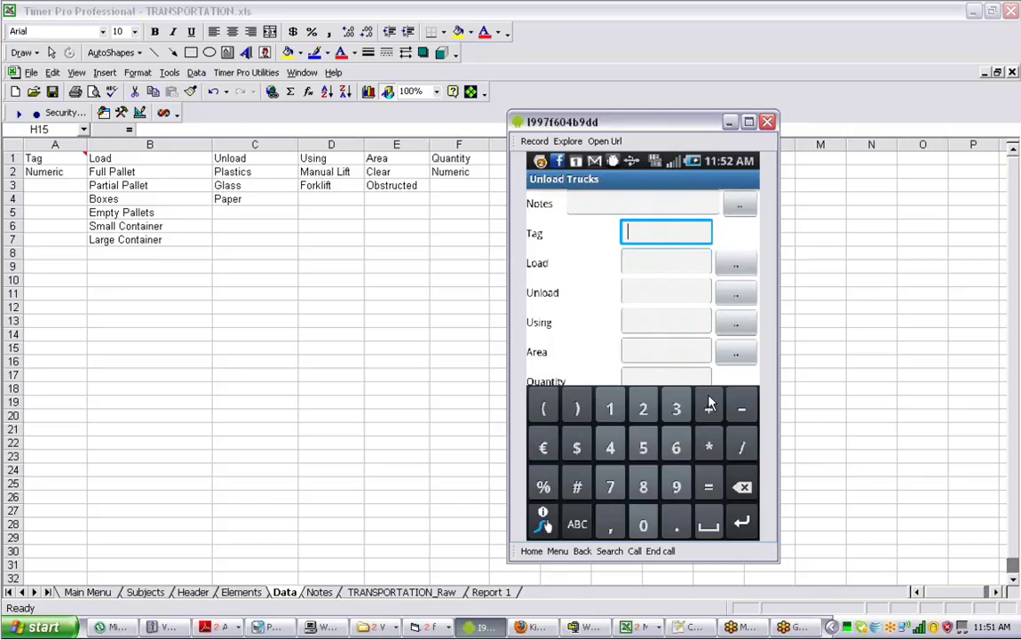
pyautogui.write('368')
pyautogui.press('Escape')
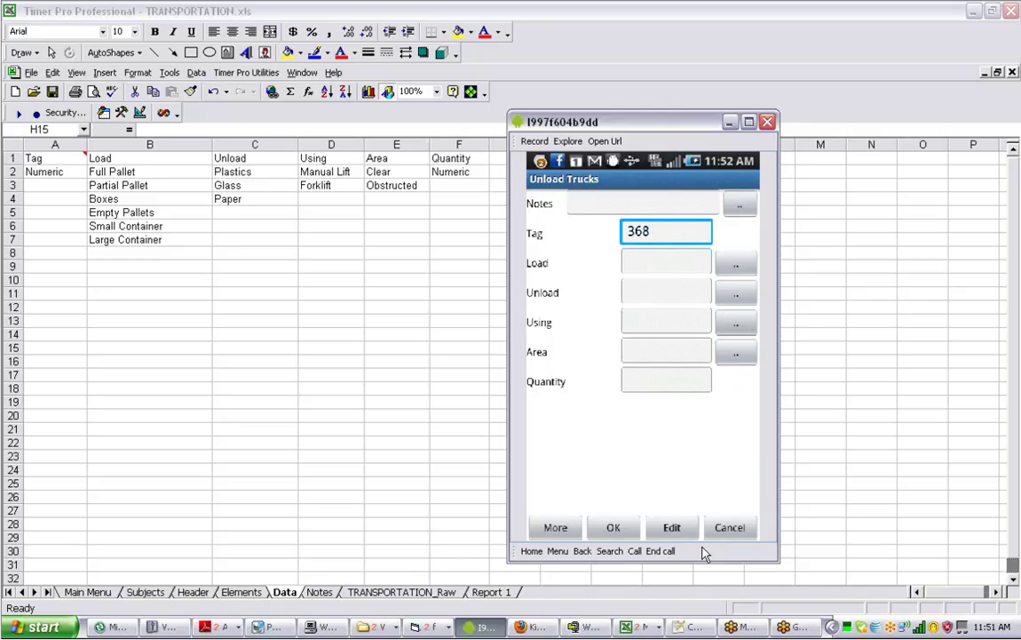
pyautogui.press('Return')
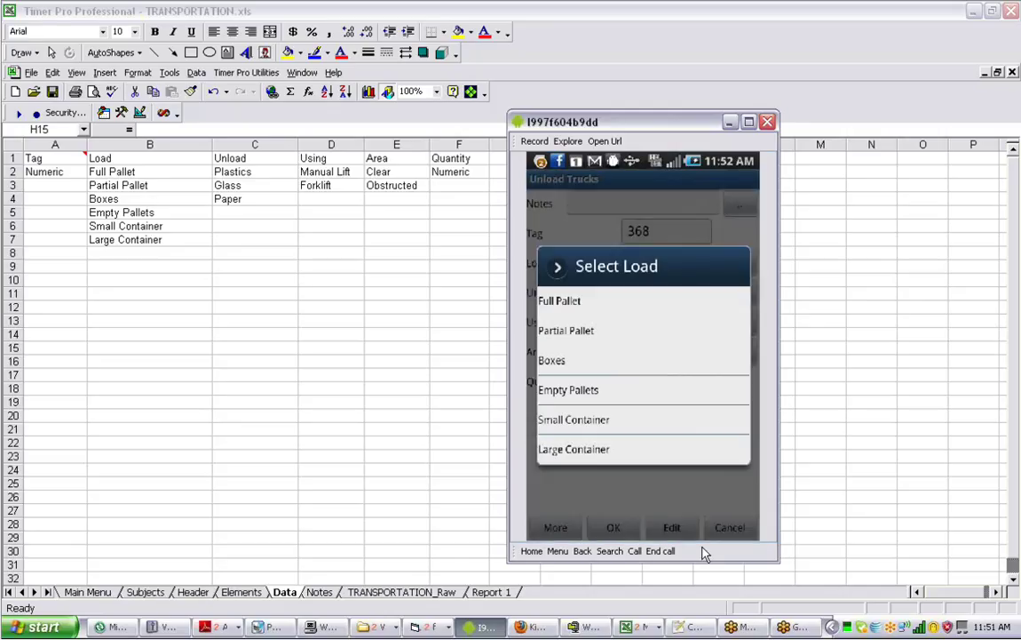
pyautogui.press('Return')
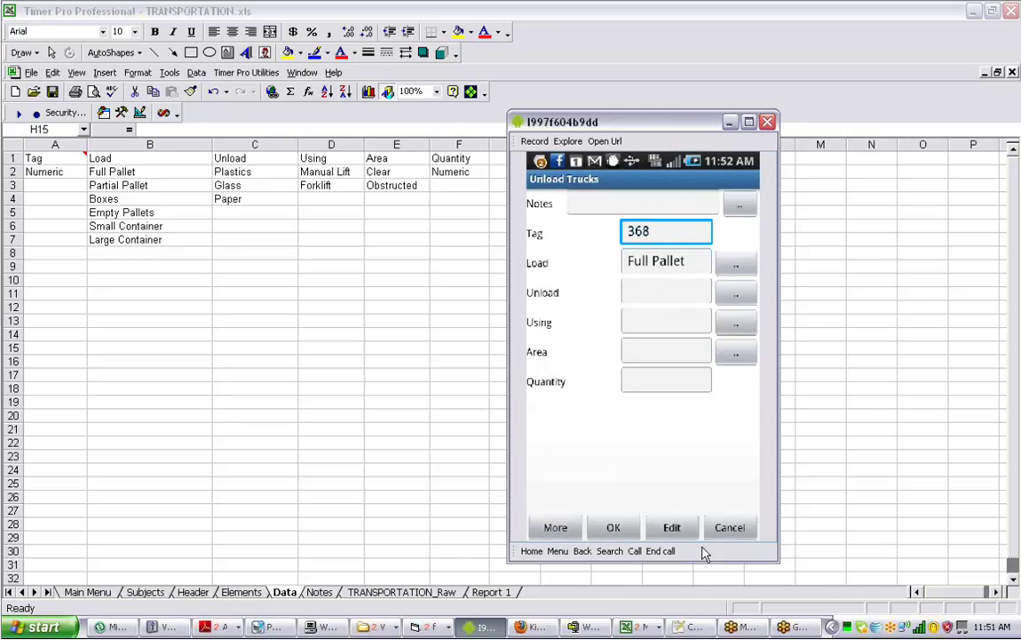
# Set Unload to Plastics and Using to Forklift for the entry tagged 368.
pyautogui.press('Return')
pyautogui.press('Down')
pyautogui.press('Return')
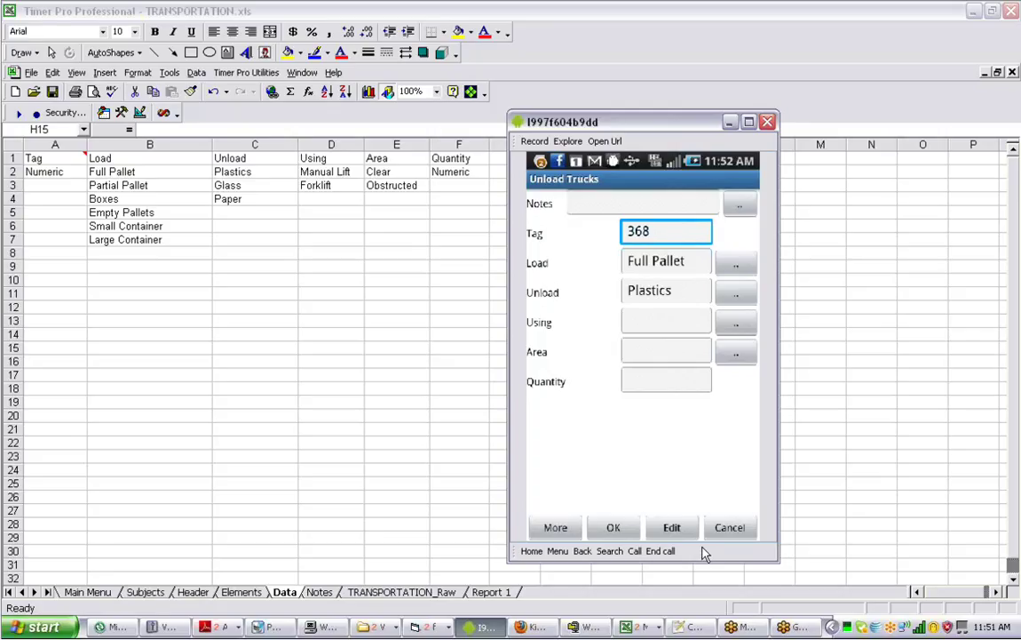
pyautogui.press('Return')
pyautogui.press('Down')
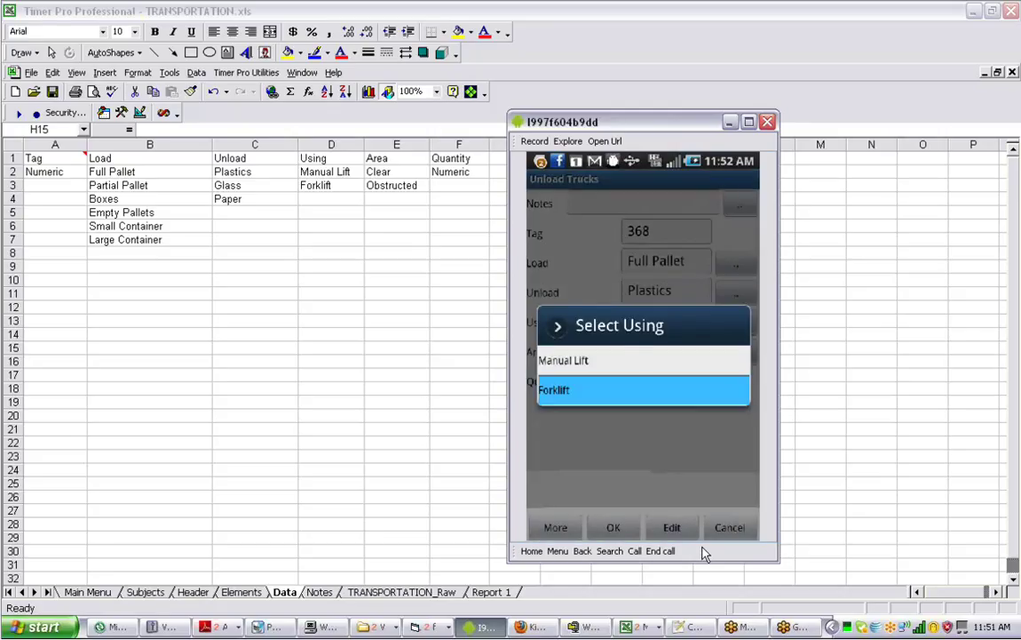
pyautogui.press('Return')
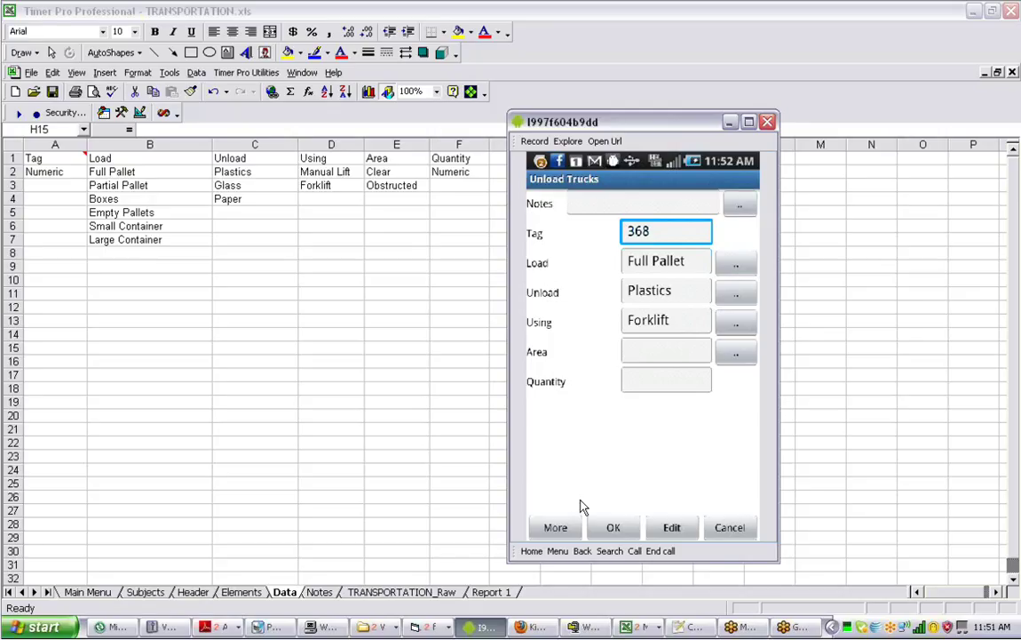
# Add another Unload Trucks entry with Load Full Pallet, Unload Paper and Using Forklift, and store it.
pyautogui.press('Return')
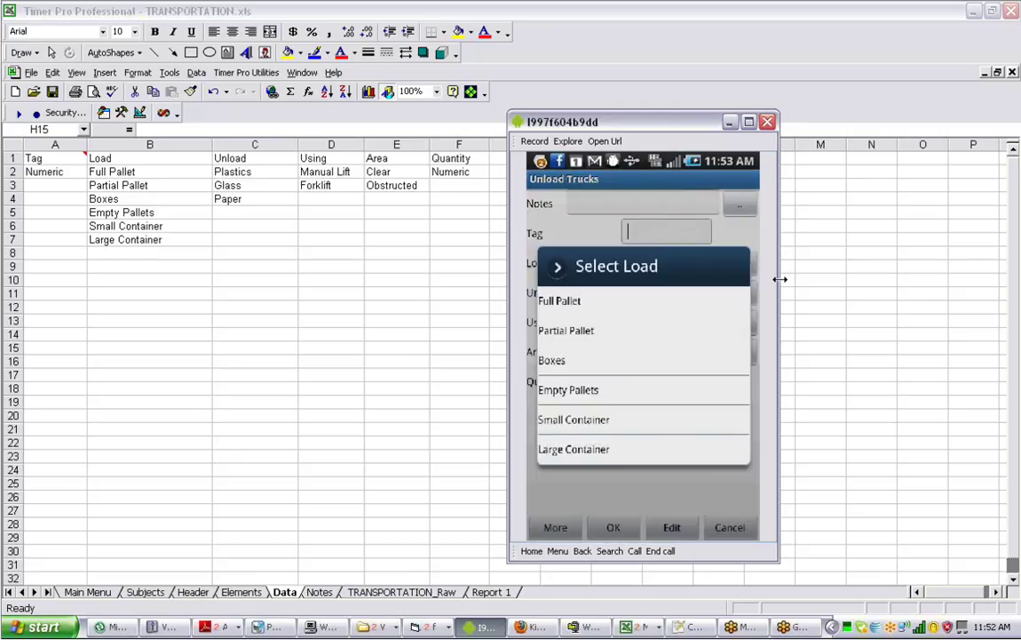
pyautogui.press('Return')
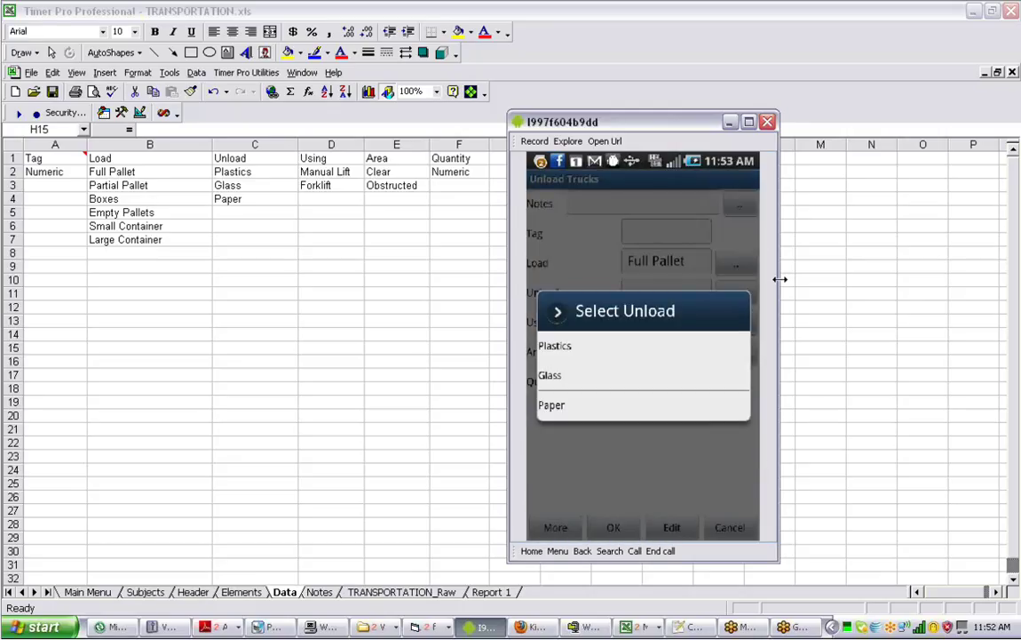
pyautogui.press('Return')
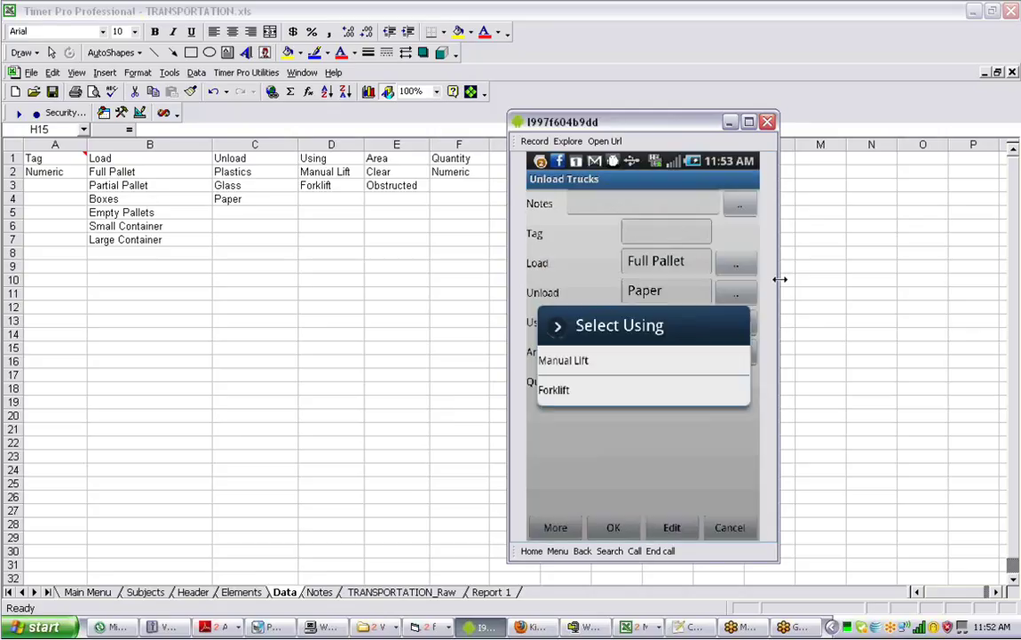
pyautogui.press('Return')
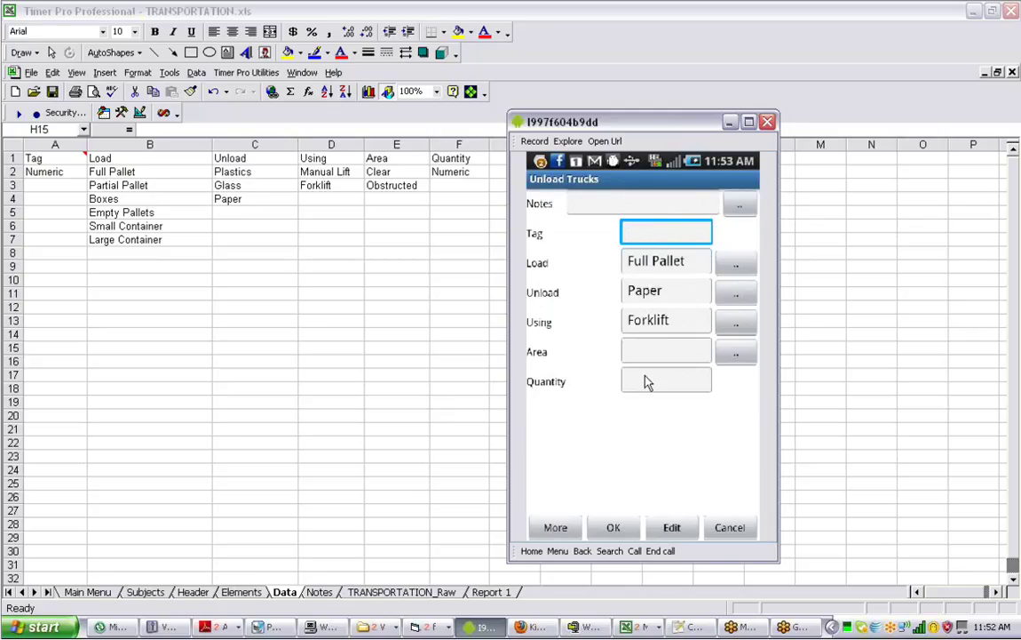
pyautogui.click(558, 527)
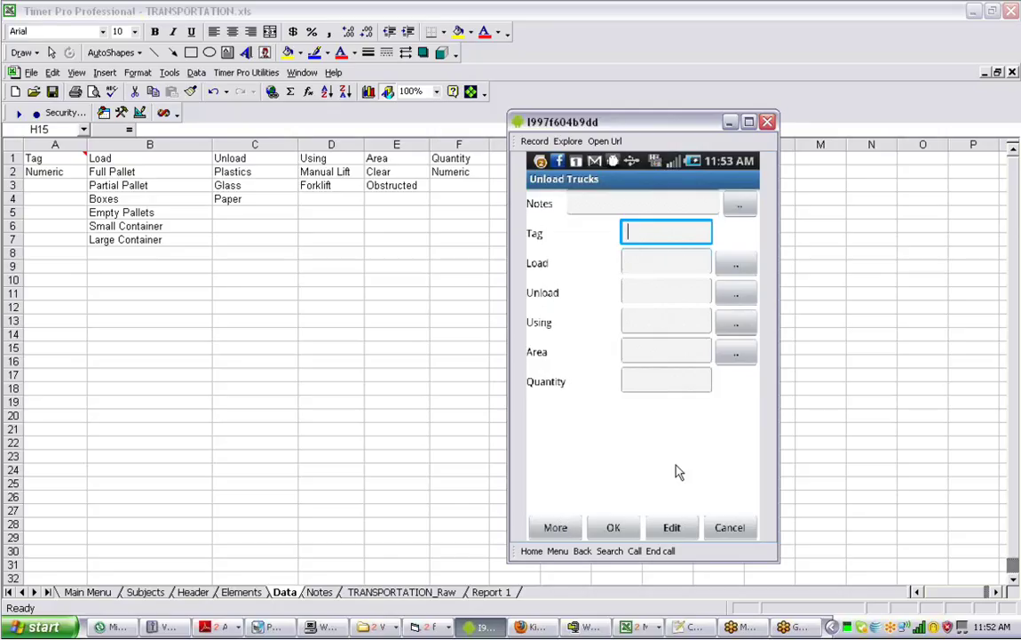
# Choose Boxes as the Load for the new blank entry.
pyautogui.click(745, 283)
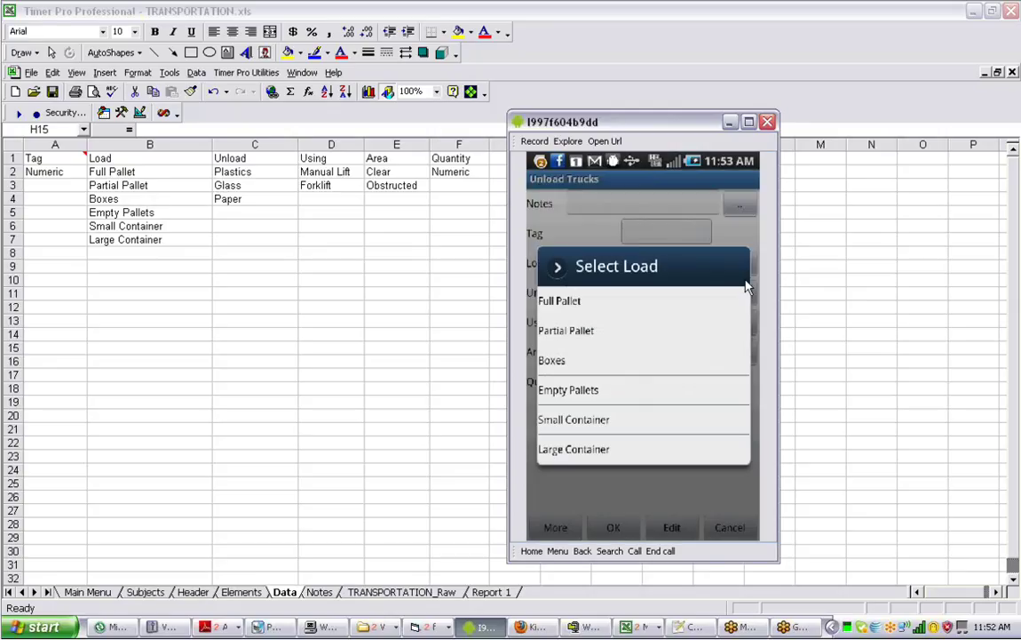
pyautogui.press('Down')
pyautogui.press('Down')
pyautogui.press('Down')
pyautogui.press('Return')
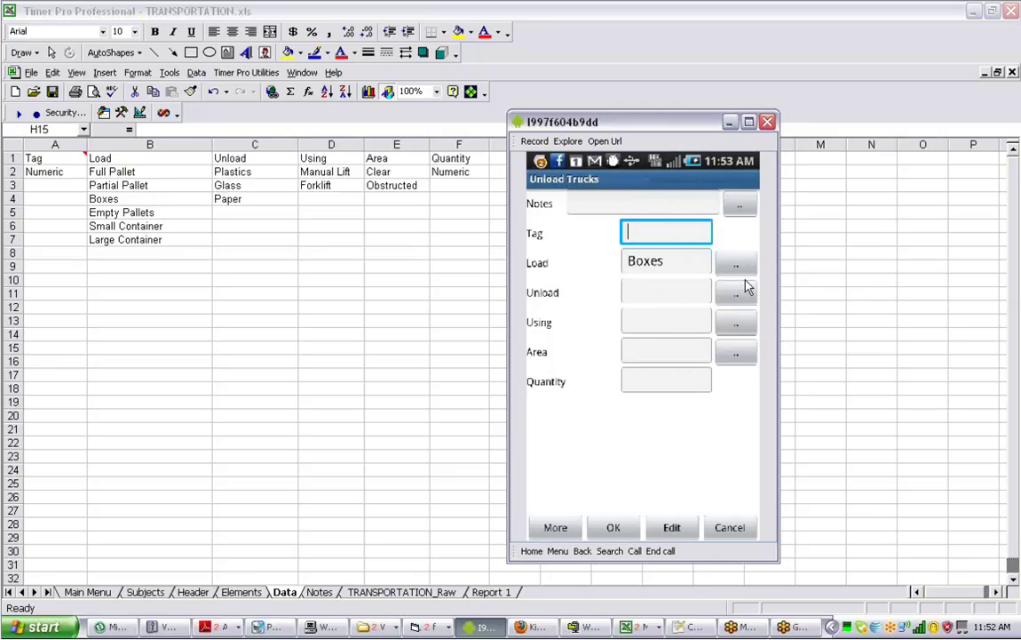
# Set Unload to Glass and Using to Manual Lift for the Boxes entry, and store it to start a blank one.
pyautogui.click(745, 286)
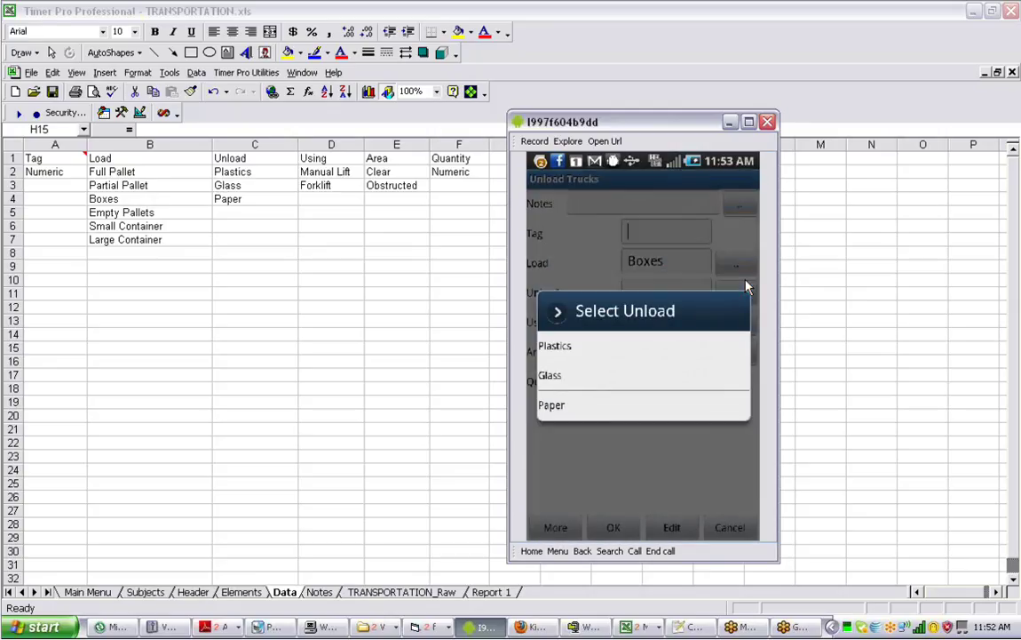
pyautogui.press('Down')
pyautogui.press('Down')
pyautogui.press('Return')
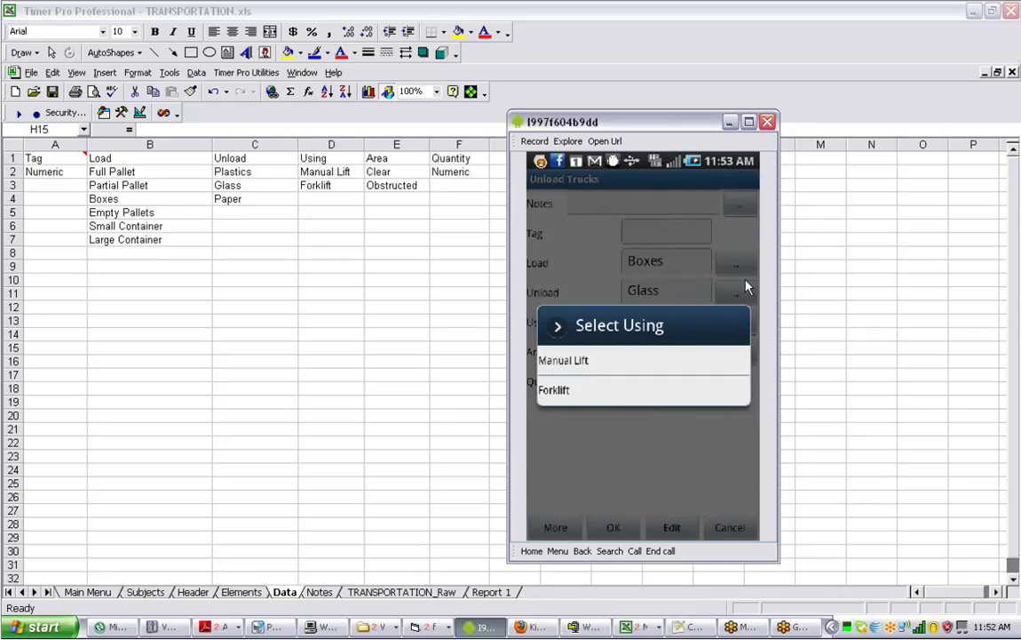
pyautogui.press('Down')
pyautogui.press('Return')
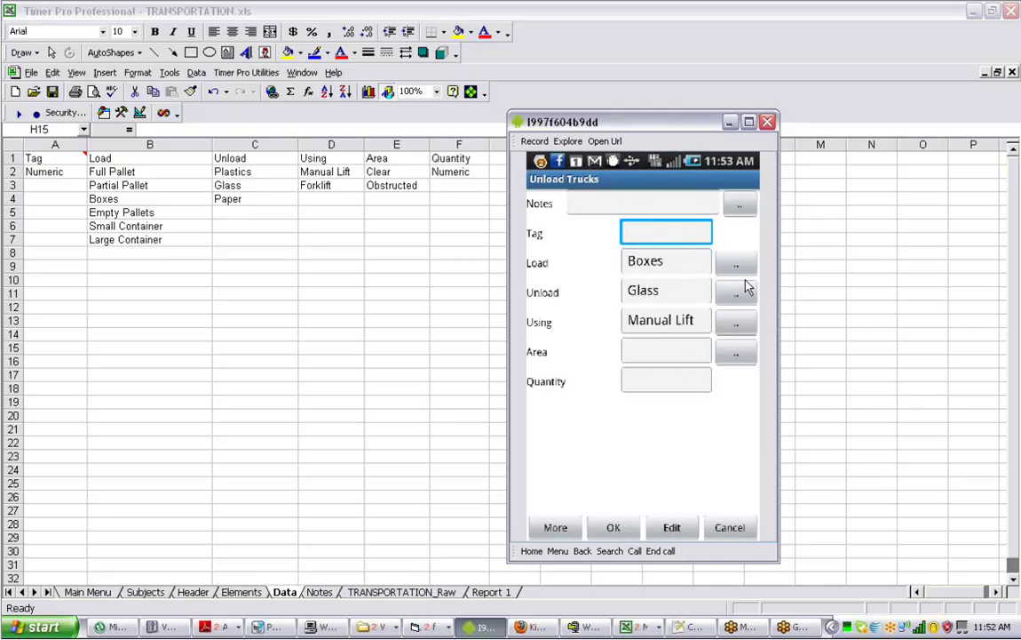
pyautogui.press('Return')
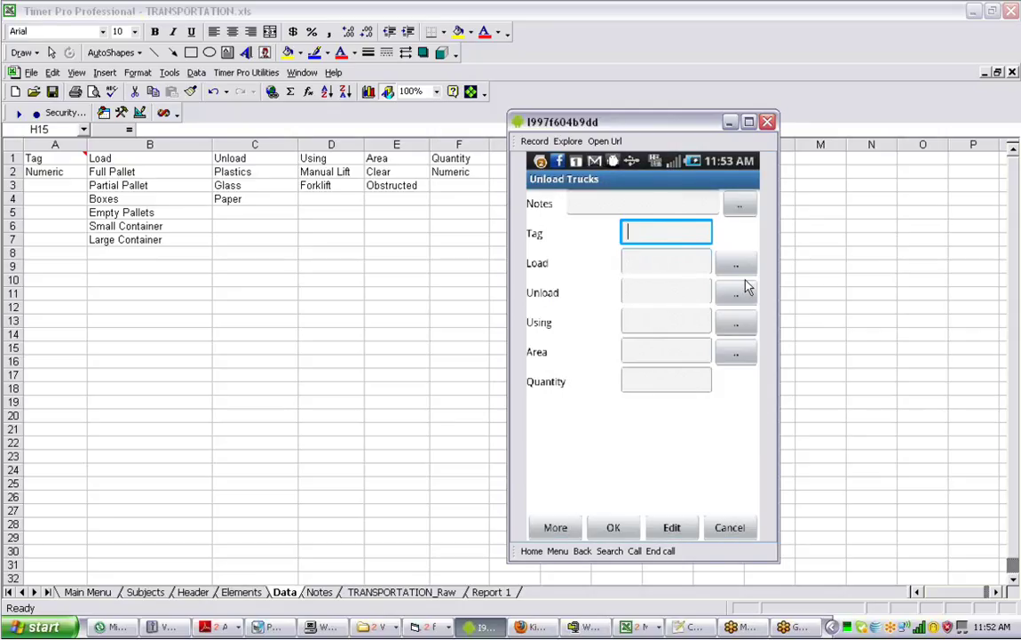
# Fill in the blank entry with Load Boxes, Unload Plastics and Using Manual Lift.
pyautogui.press('Return')
pyautogui.press('Return')
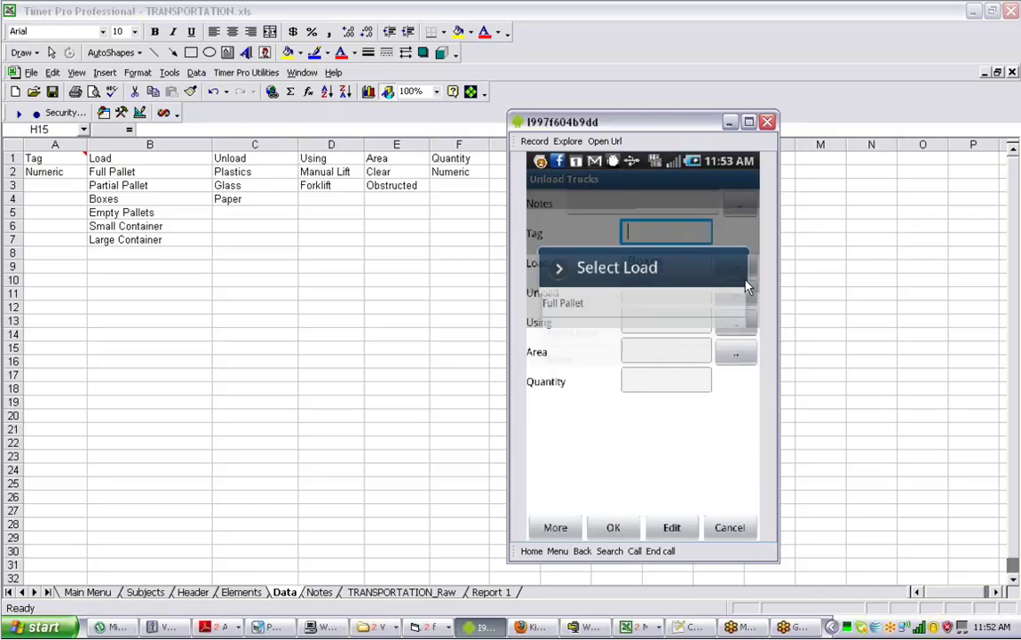
pyautogui.press('Return')
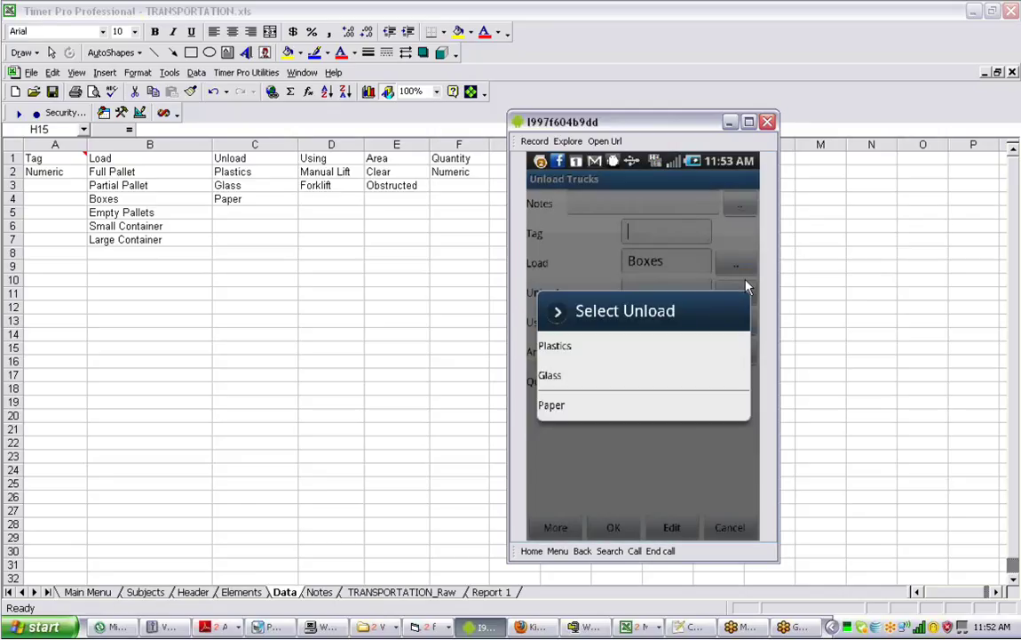
pyautogui.press('Return')
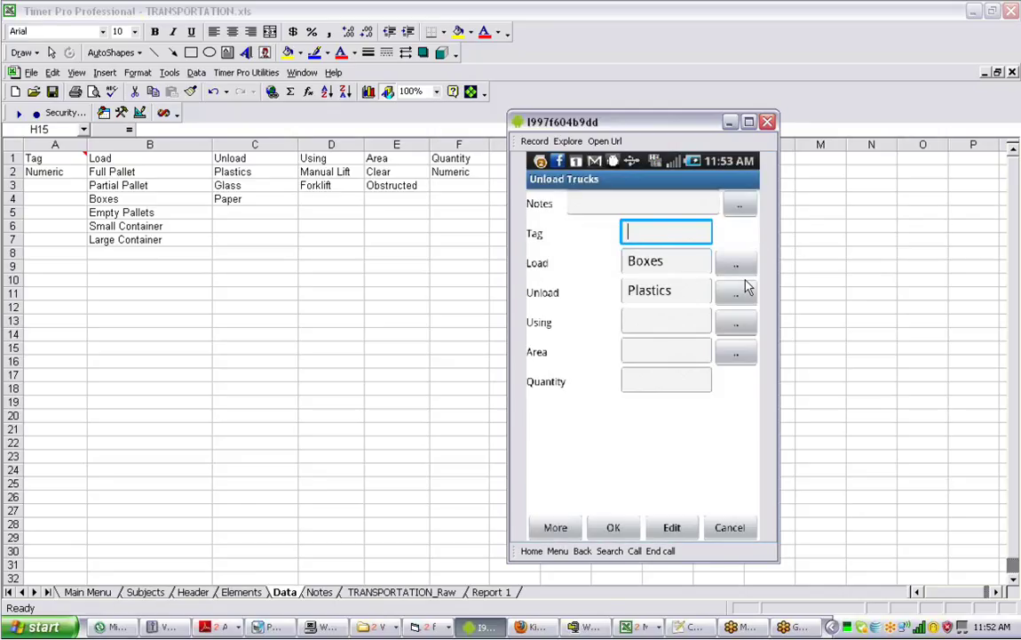
pyautogui.press('Return')
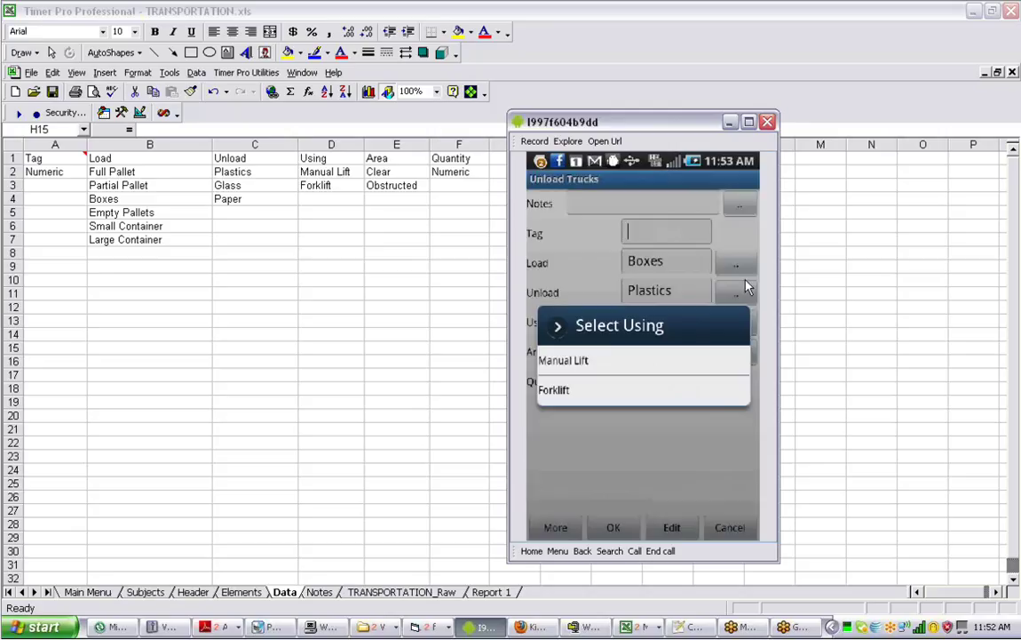
pyautogui.press('Return')
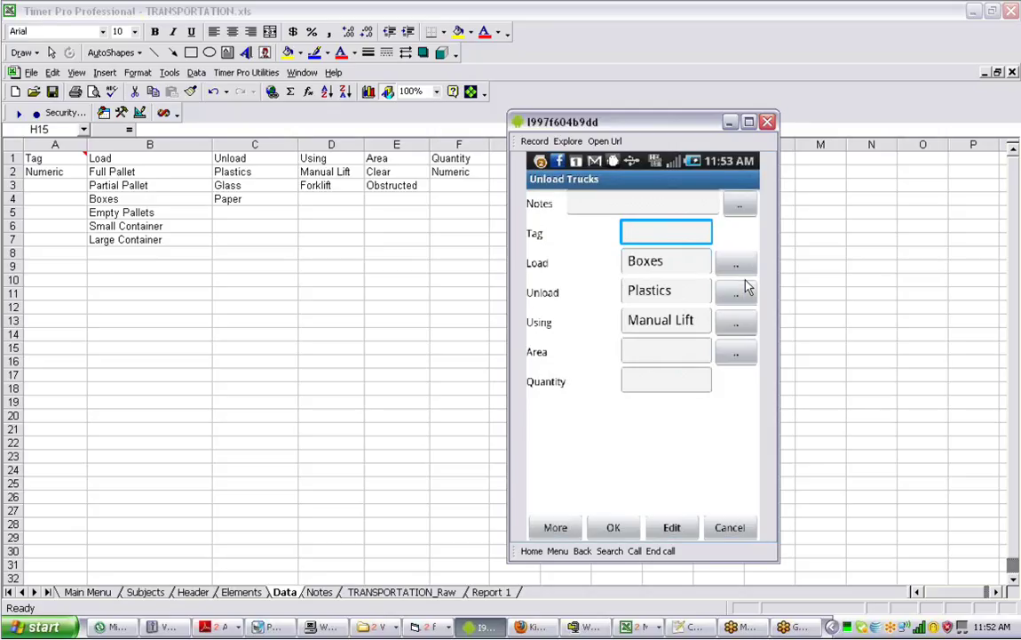
# Start another entry with Load Empty Pallets and enter a Quantity of 12.
pyautogui.press('Return')
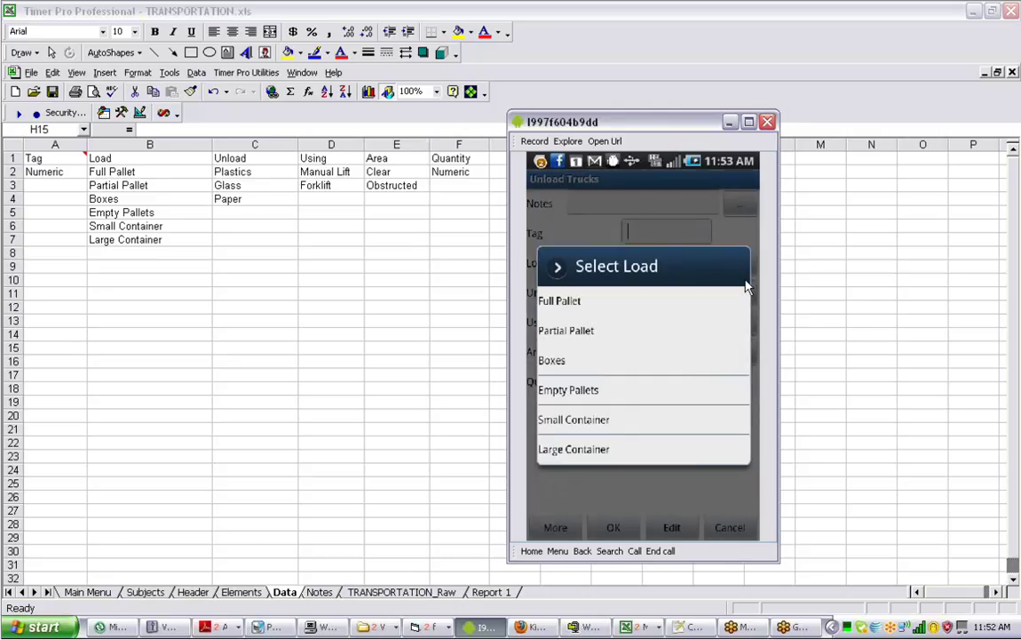
pyautogui.press('Down')
pyautogui.press('Down')
pyautogui.press('Down')
pyautogui.press('Down')
pyautogui.press('Return')
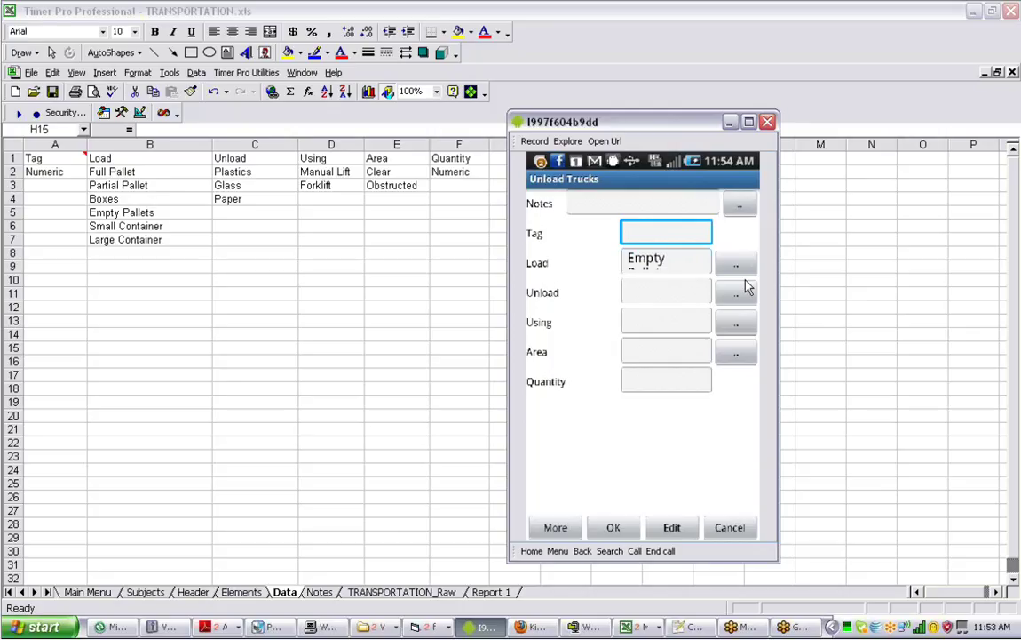
pyautogui.press('Tab')
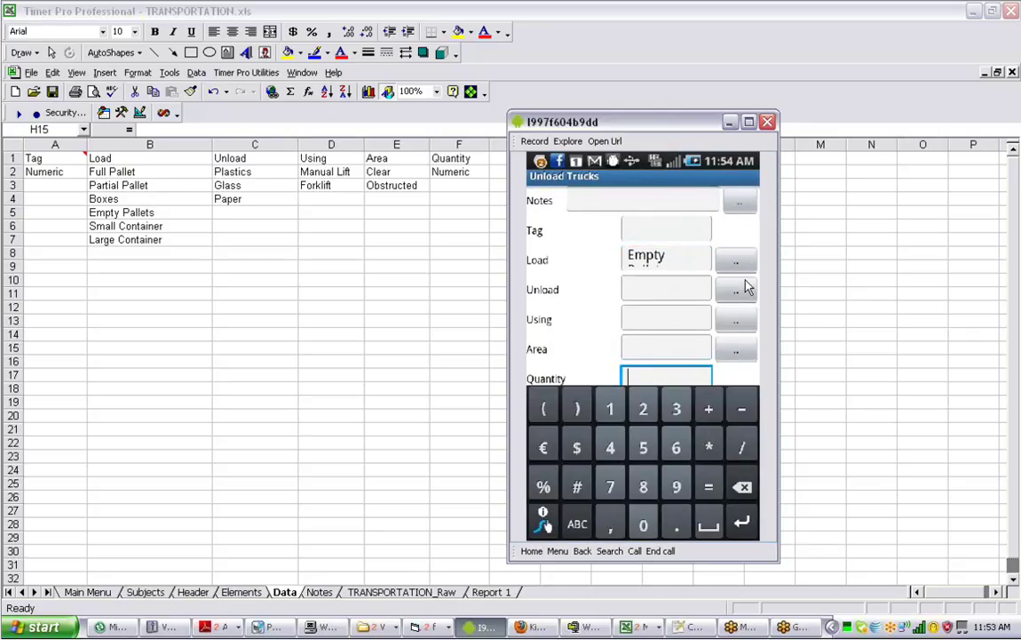
pyautogui.write('12')
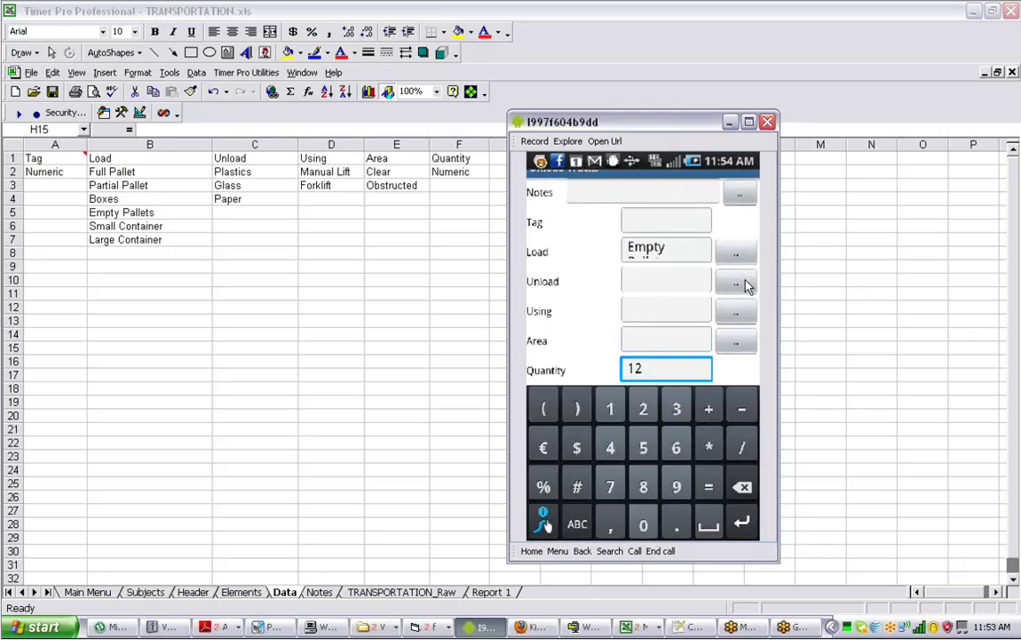
# Store the Empty Pallets entry and return to the Dock 1 data collection.
pyautogui.press('Return')
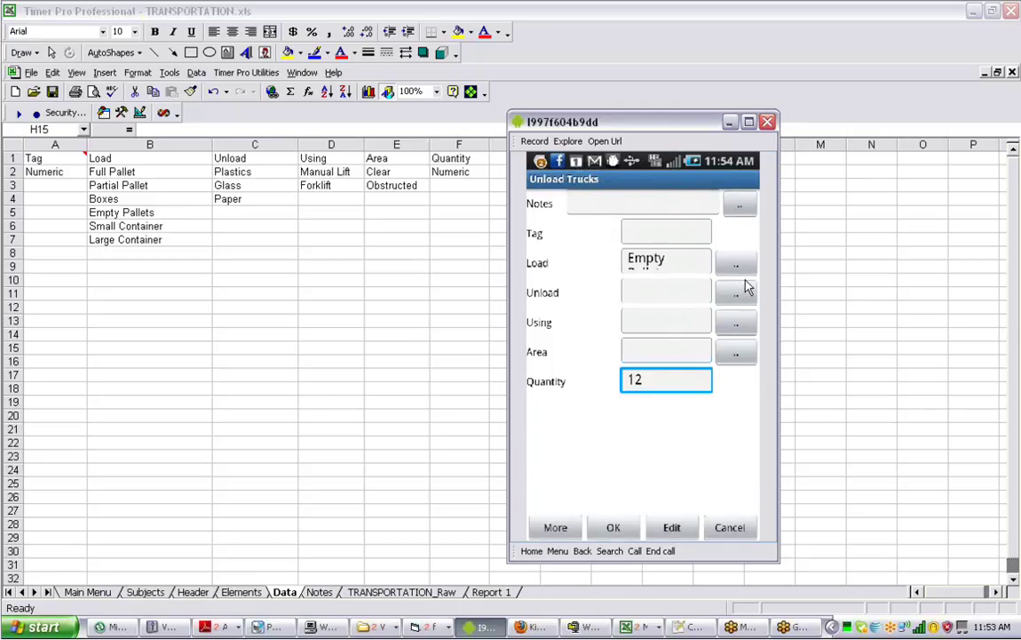
pyautogui.press('Return')
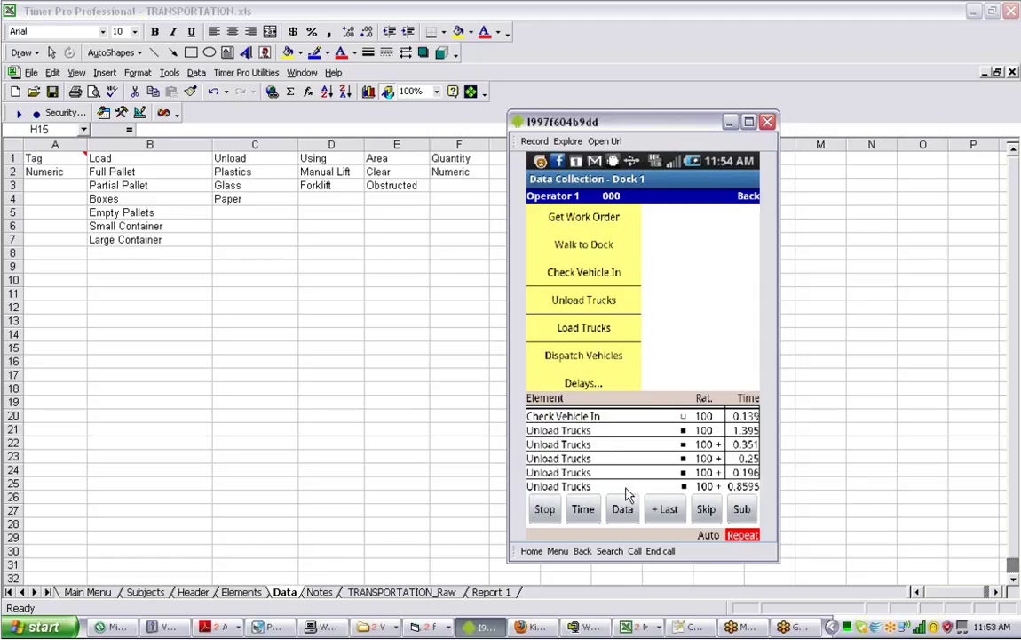
# End the current Unload Trucks timing, record Dispatch Vehicles as the following element, and stop the timing.
pyautogui.click(626, 489)
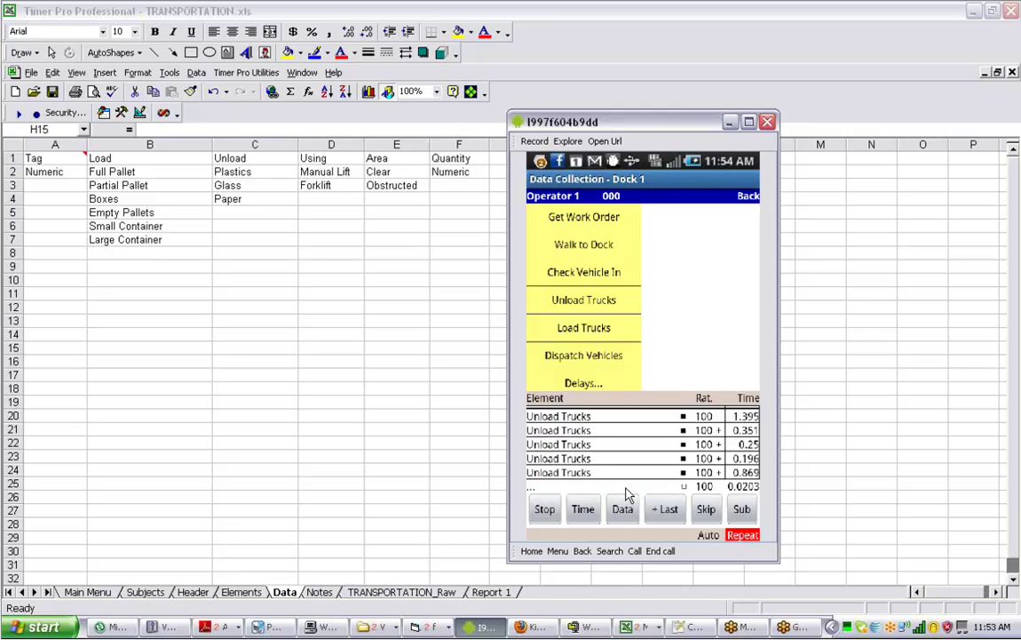
pyautogui.press('6')
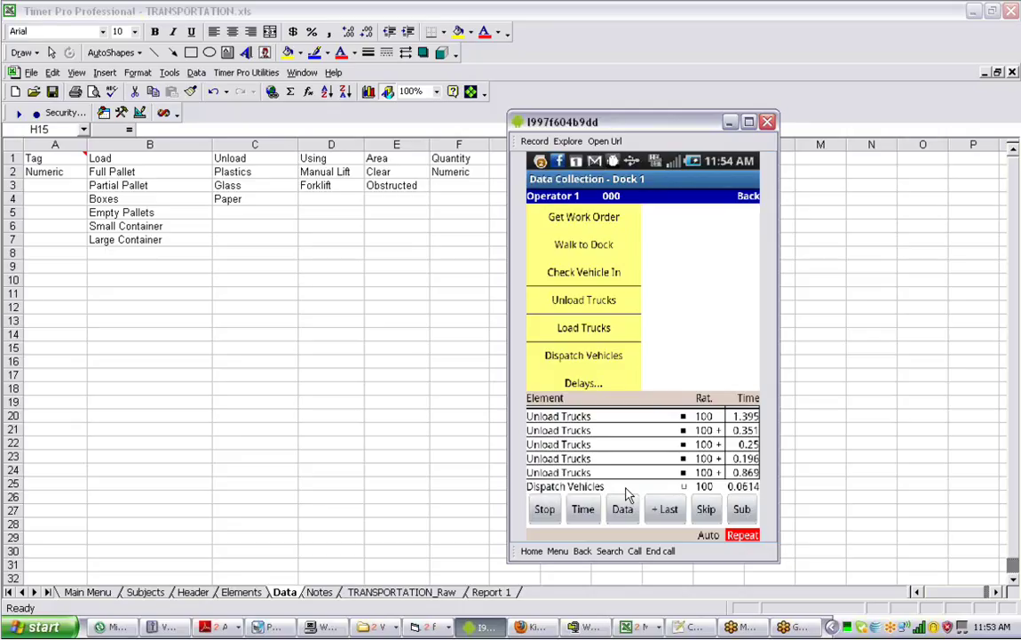
pyautogui.click(545, 508)
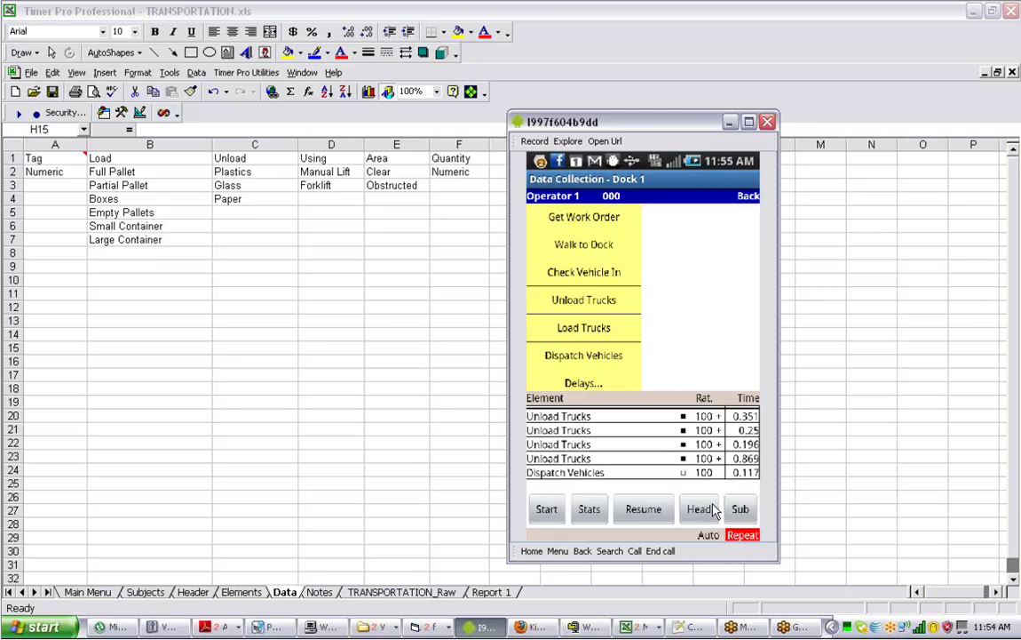
# Resume timing briefly, stop it again, and leave the study for the Timer Pro start screen.
pyautogui.press('Return')
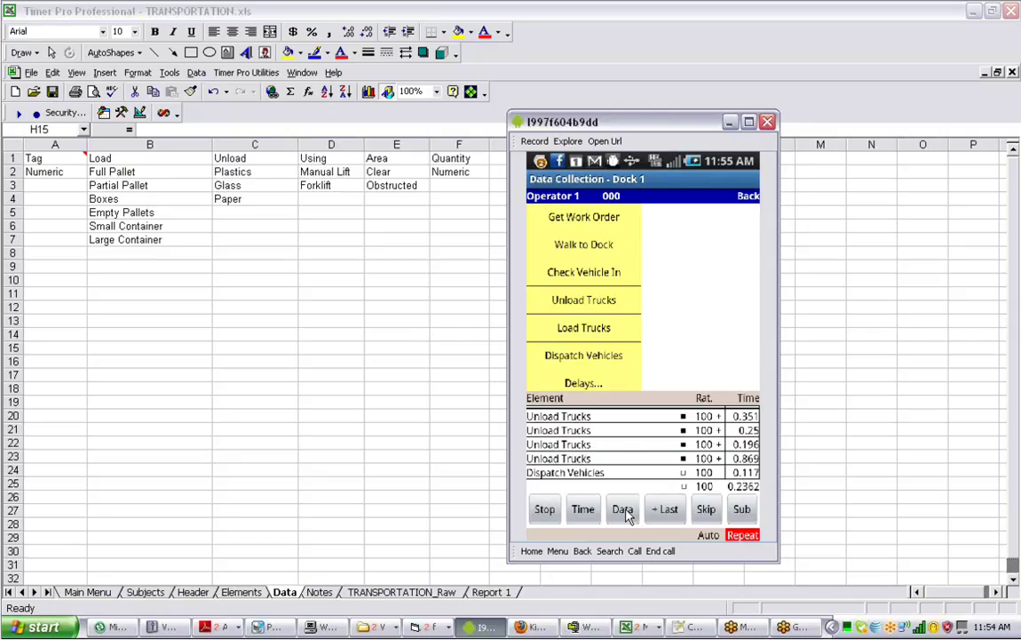
pyautogui.click(627, 510)
pyautogui.click(628, 511)
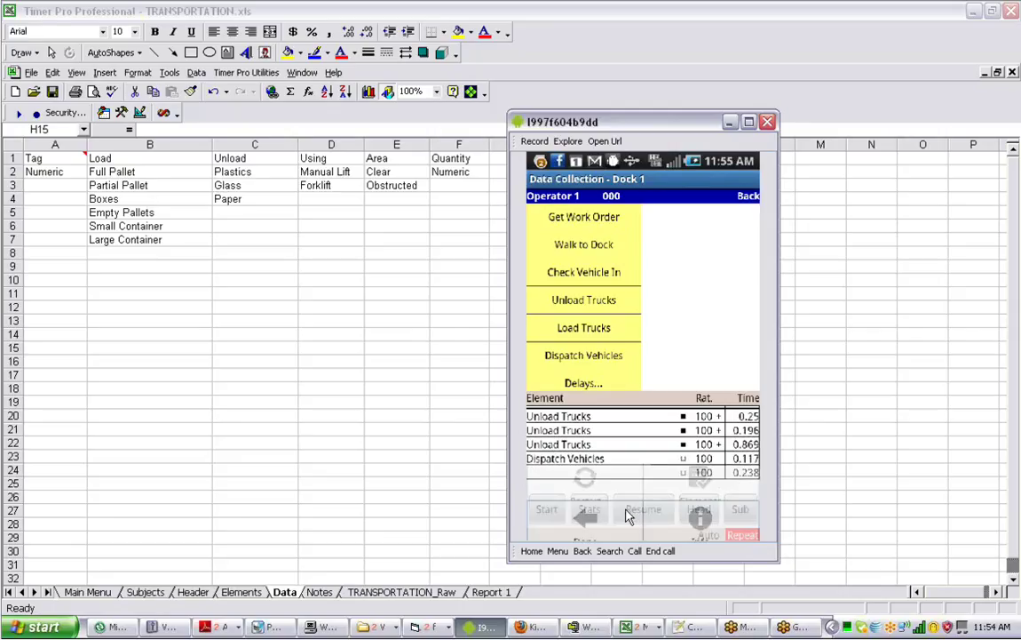
pyautogui.click(627, 515)
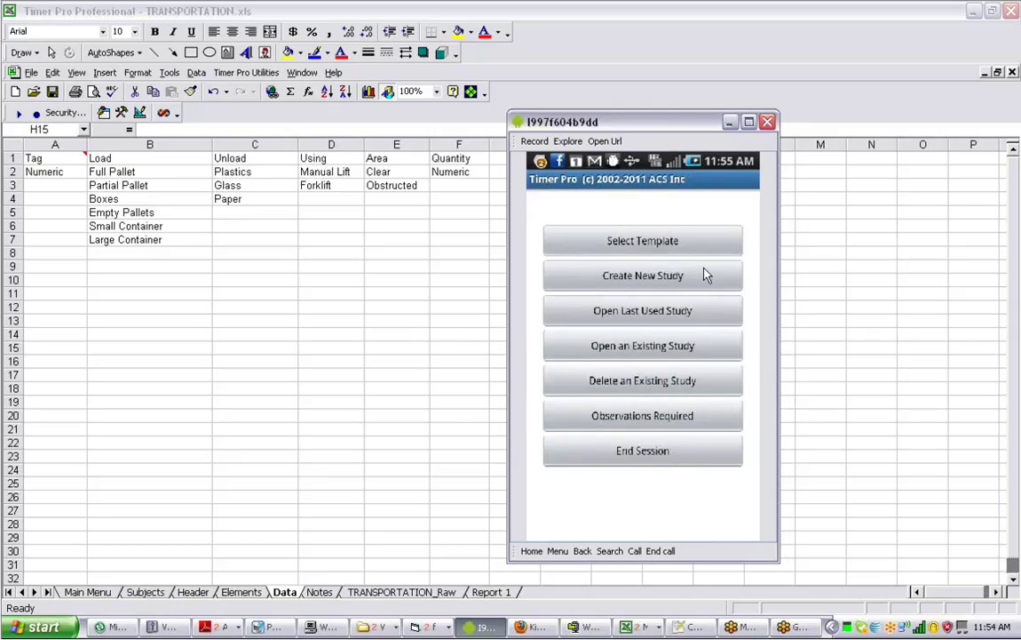
# Hide the phone window and examine the TRANSPORTATION_Raw sheet's element descriptions, the Full Pallet load, and the Add marks in F17:F19.
pyautogui.click(729, 122)
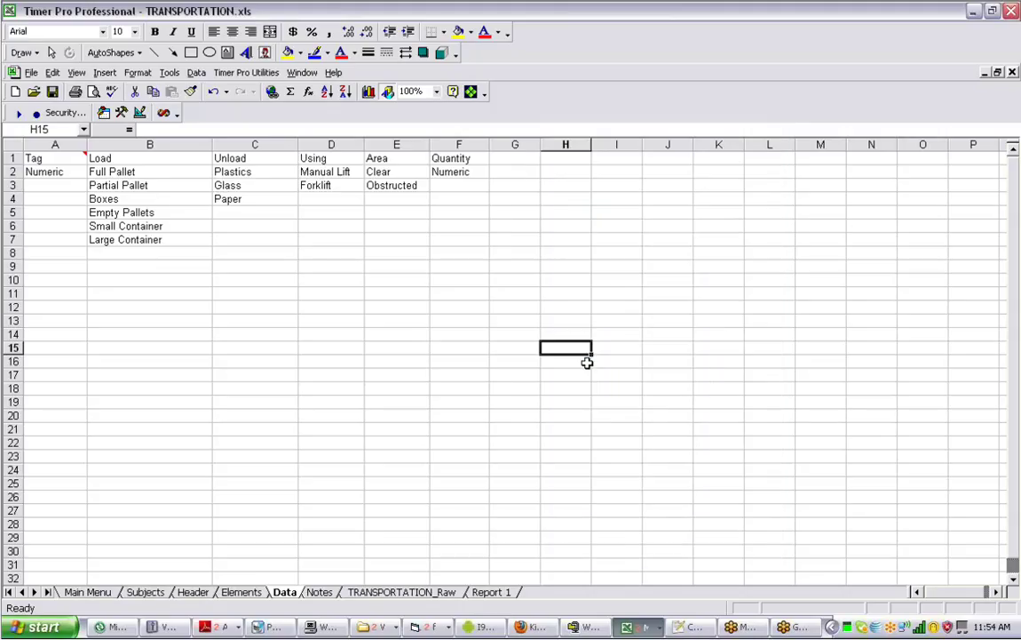
pyautogui.click(360, 592)
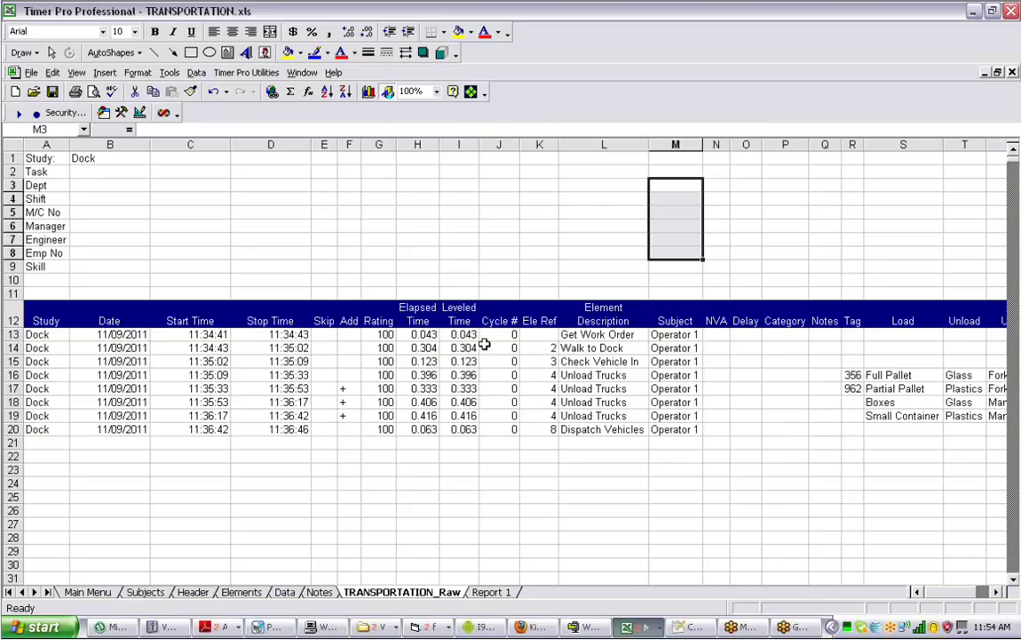
pyautogui.click(610, 338)
pyautogui.press('Down')
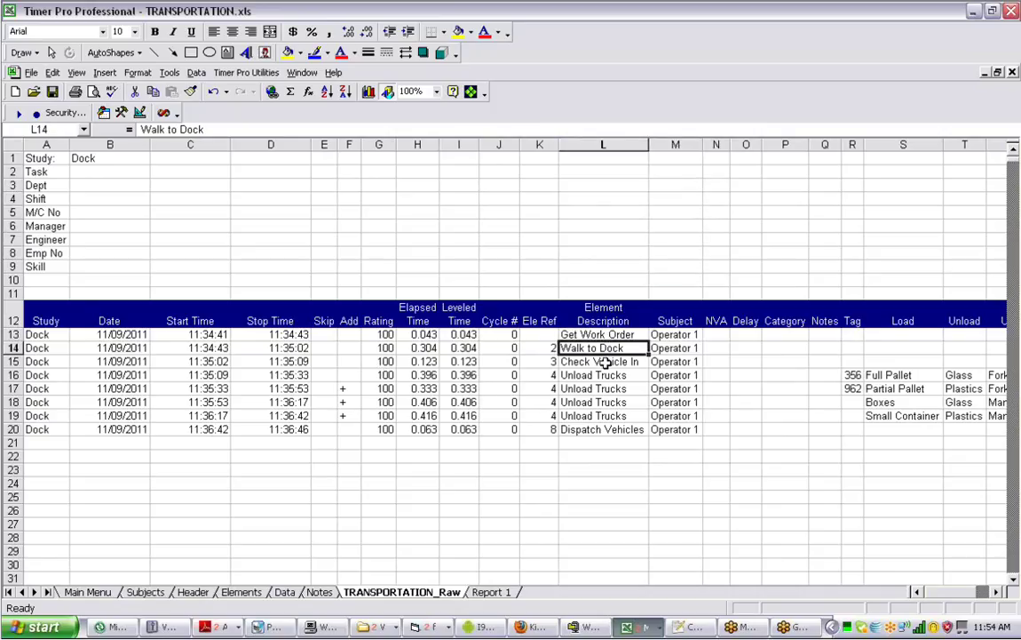
pyautogui.press('Down')
pyautogui.press('Down')
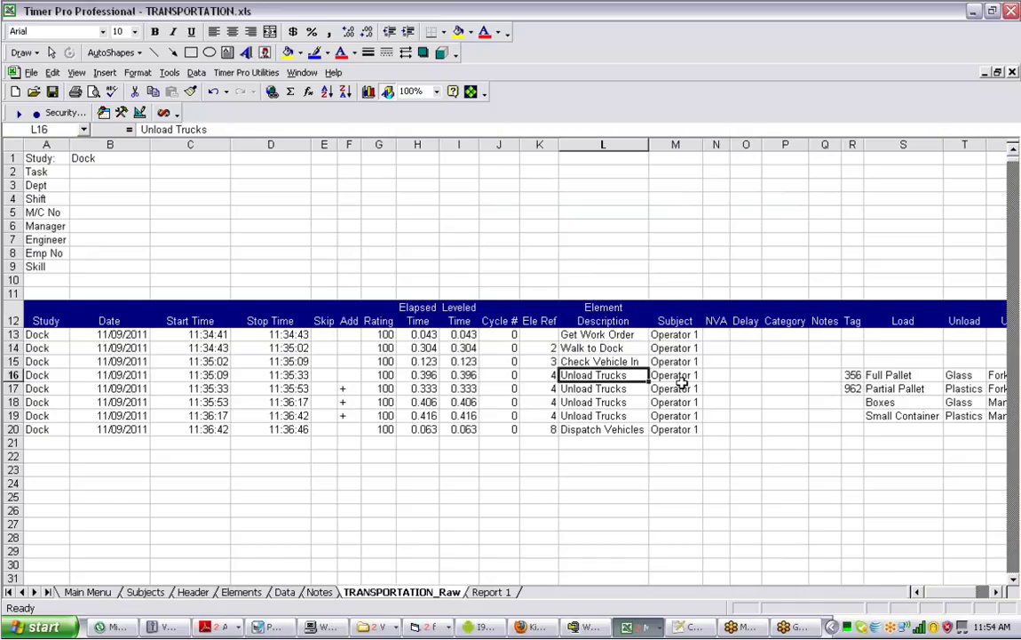
pyautogui.click(869, 374)
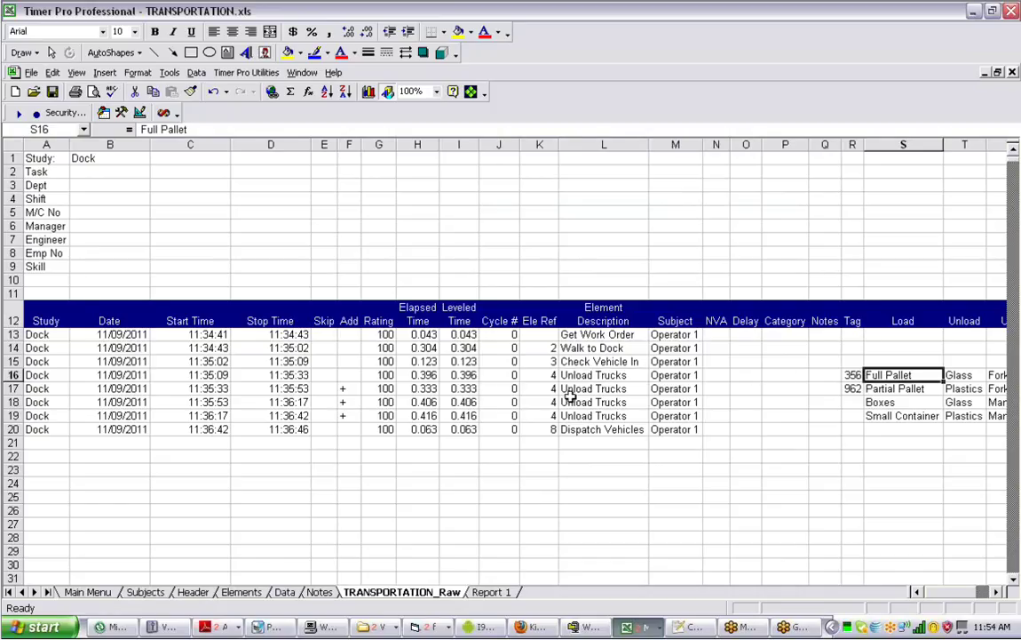
pyautogui.click(342, 390)
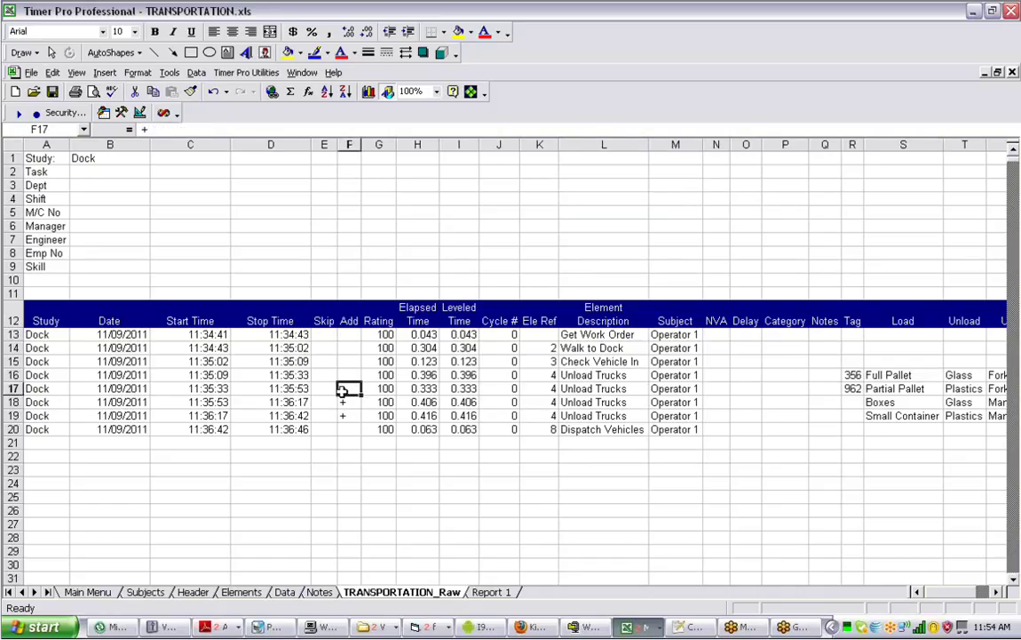
pyautogui.click(344, 402)
pyautogui.click(347, 415)
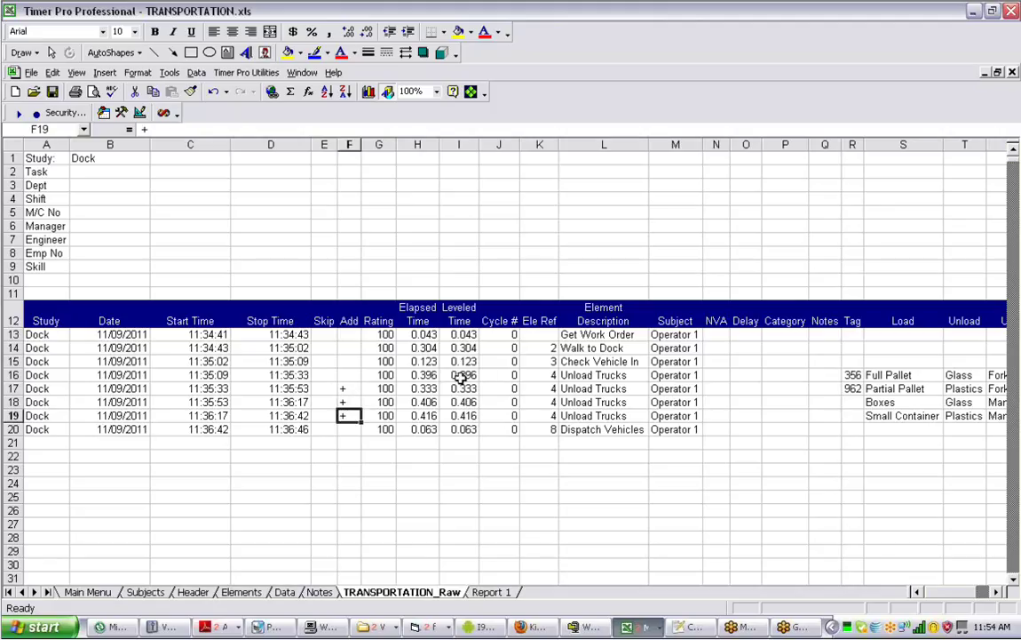
# Copy the Unload Trucks leveled times from I16:I19 to M4 and total them with AutoSum in M9.
pyautogui.moveTo(461, 377); pyautogui.dragTo(464, 415)
pyautogui.rightClick(477, 407)
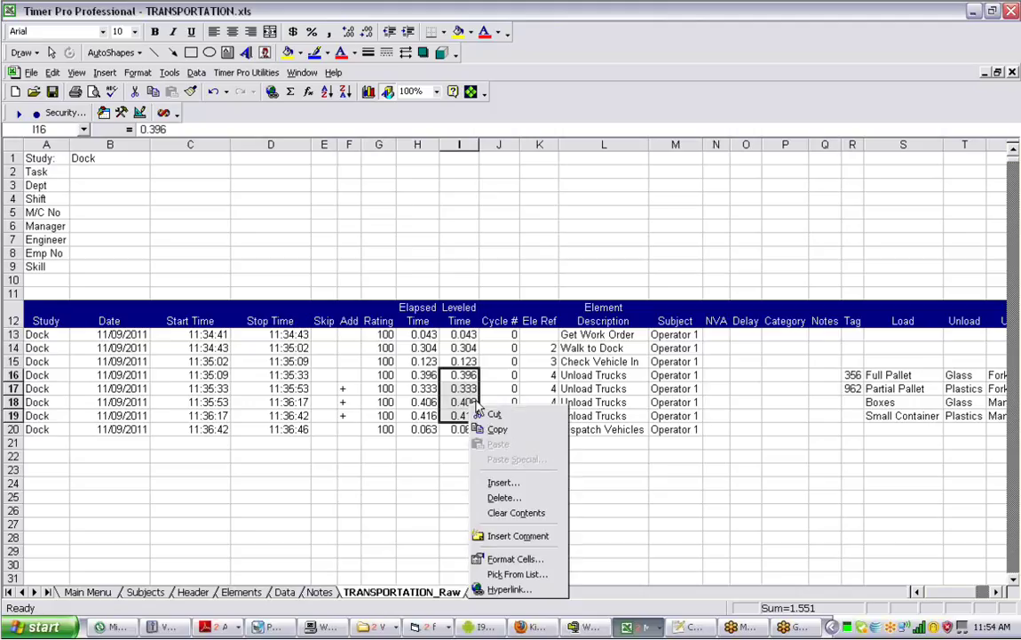
pyautogui.click(524, 429)
pyautogui.click(660, 199)
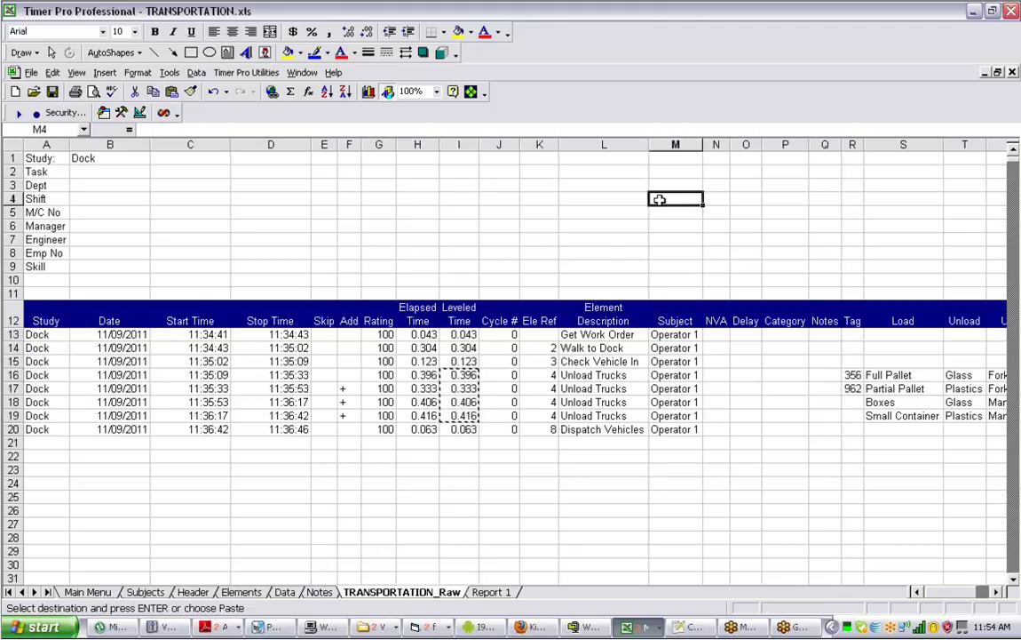
pyautogui.rightClick(660, 199)
pyautogui.click(688, 237)
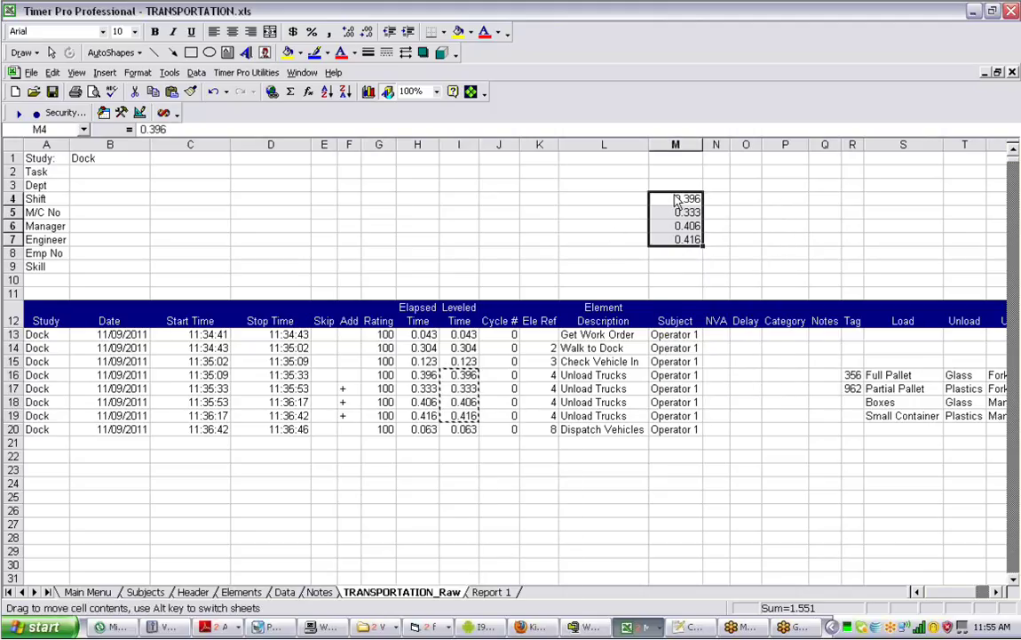
pyautogui.moveTo(675, 201); pyautogui.dragTo(668, 262)
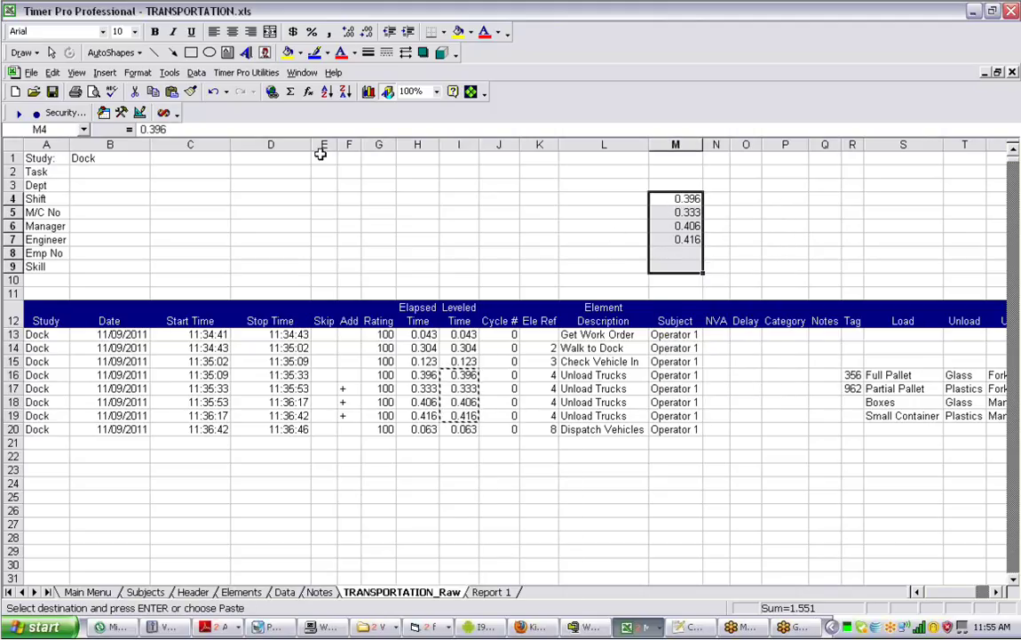
pyautogui.click(289, 91)
# Review the detailed data recorded for the Unload Trucks rows, from Tag across to Quantity.
pyautogui.click(996, 592)
pyautogui.click(996, 592)
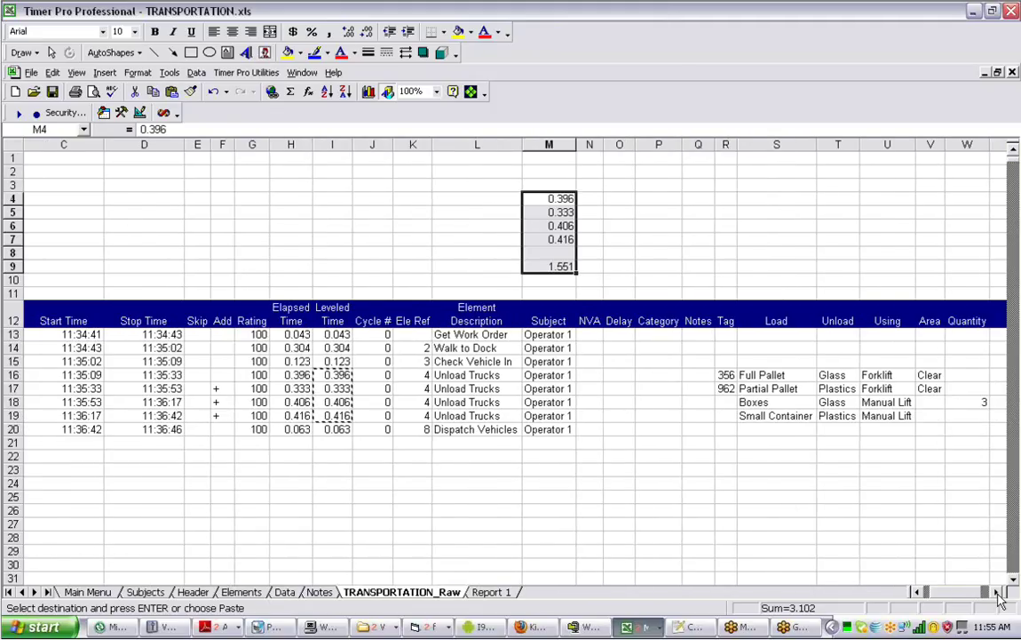
pyautogui.click(995, 592)
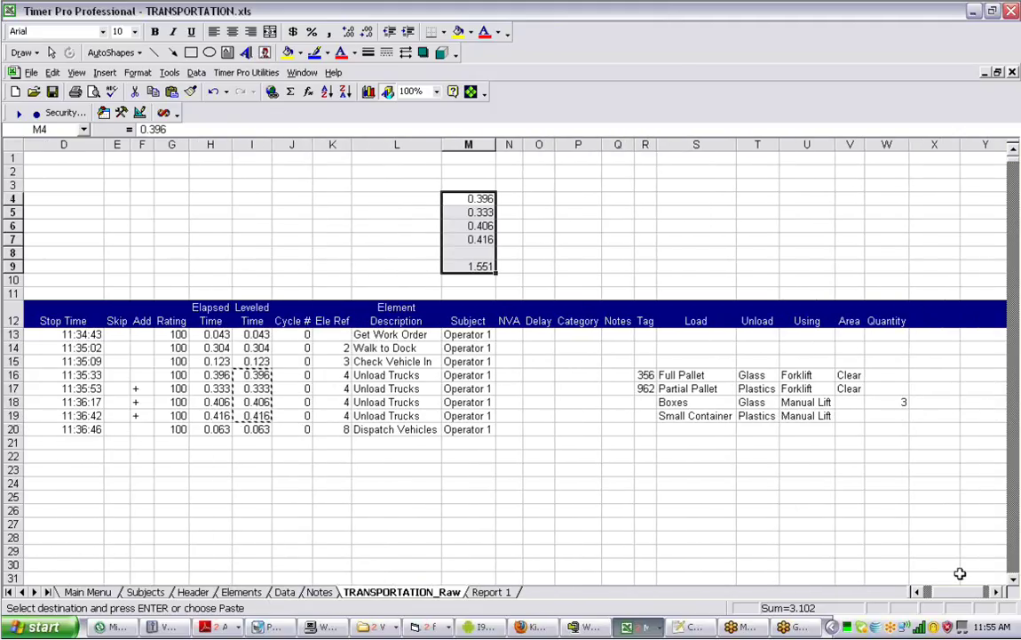
pyautogui.moveTo(951, 591); pyautogui.dragTo(941, 594)
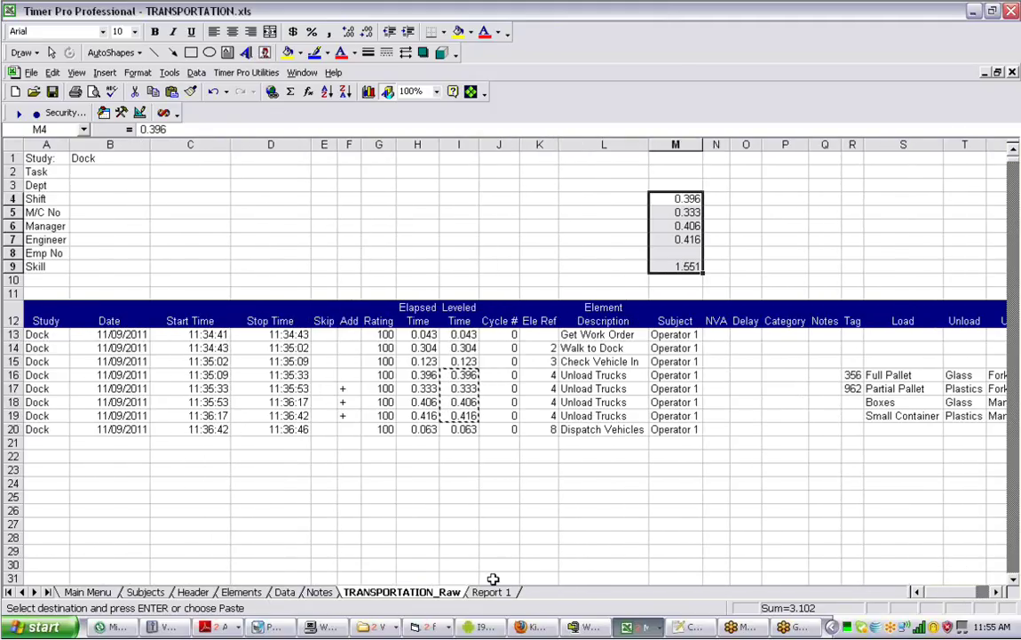
# Compare the M9 sum with the Unload Trucks total time in Report 1, and recheck the Add marks in F17:F19 of TRANSPORTATION_Raw.
pyautogui.click(697, 266)
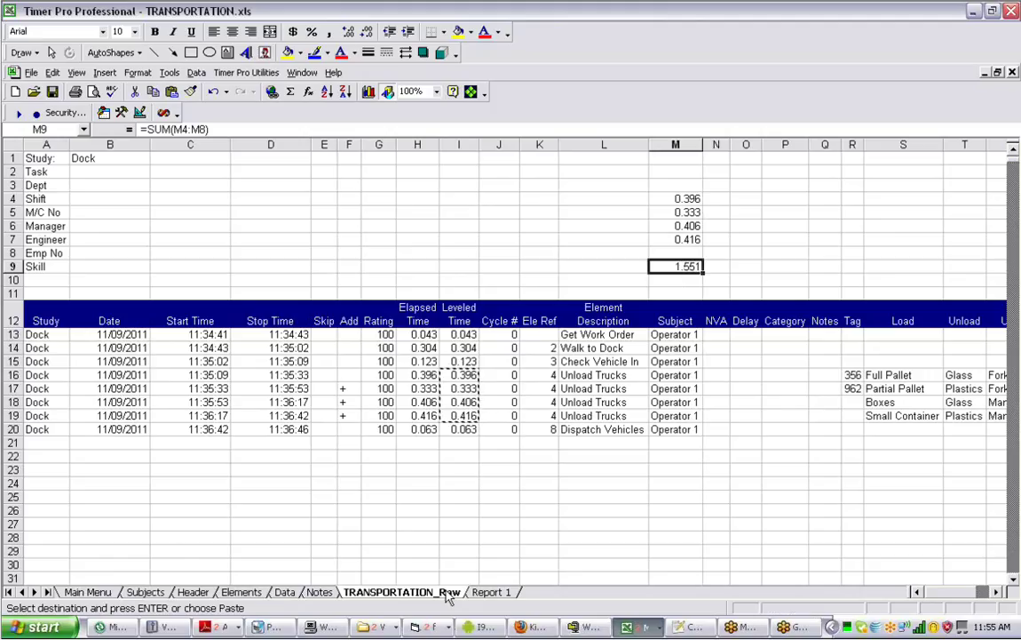
pyautogui.click(491, 592)
pyautogui.click(191, 449)
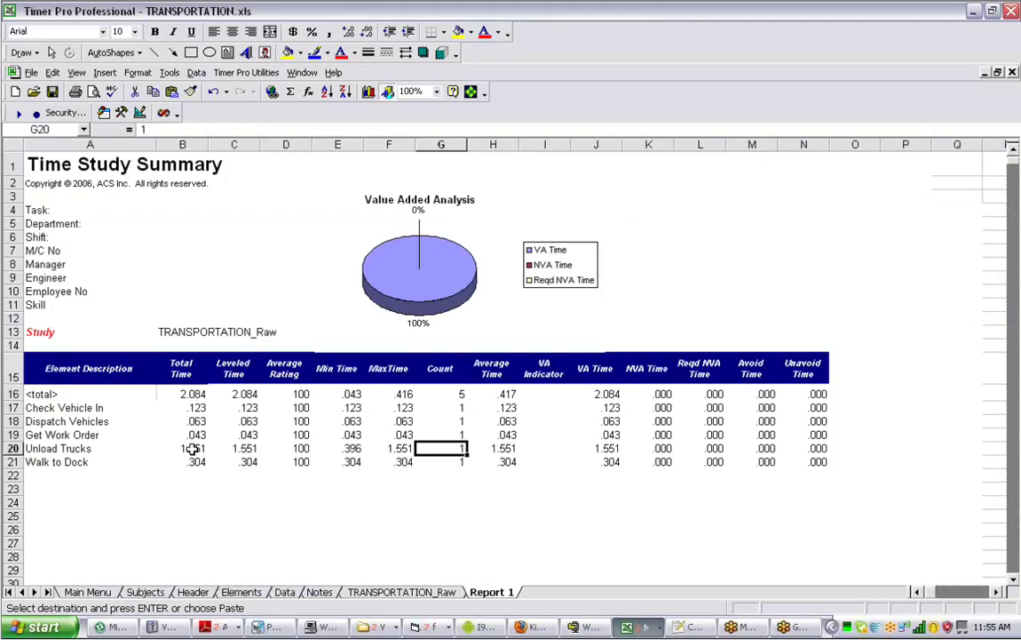
pyautogui.click(376, 595)
pyautogui.moveTo(339, 387); pyautogui.dragTo(343, 415)
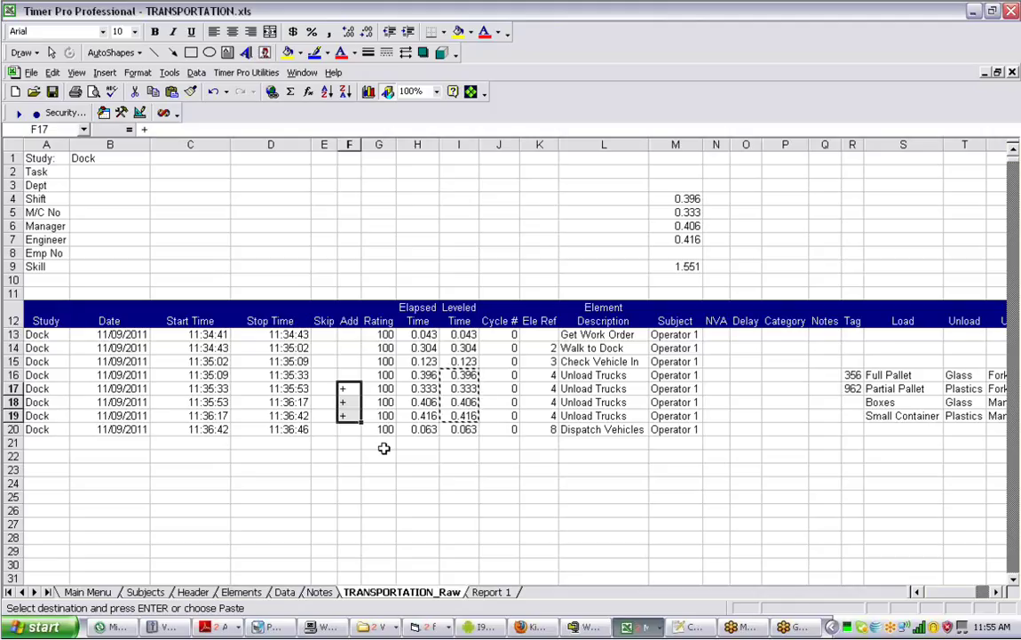